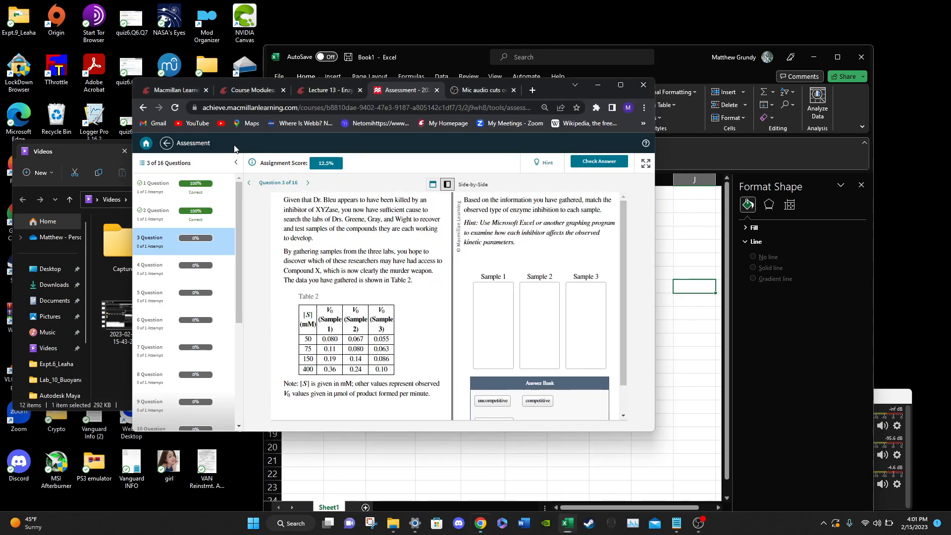
Arrange the assessment browser window and the Book1 Excel workbook side by side, each filling half of the screen
drag(541, 93, 1, 60)
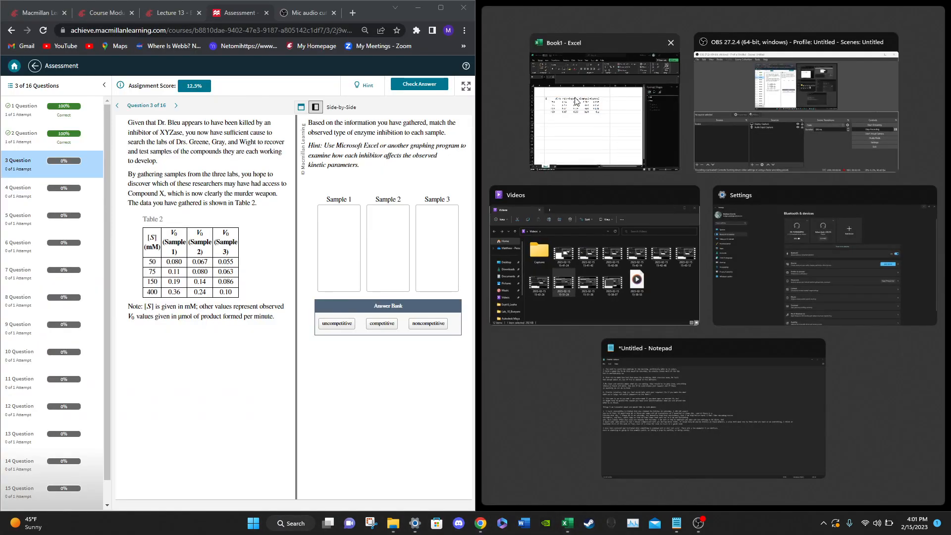
click(575, 99)
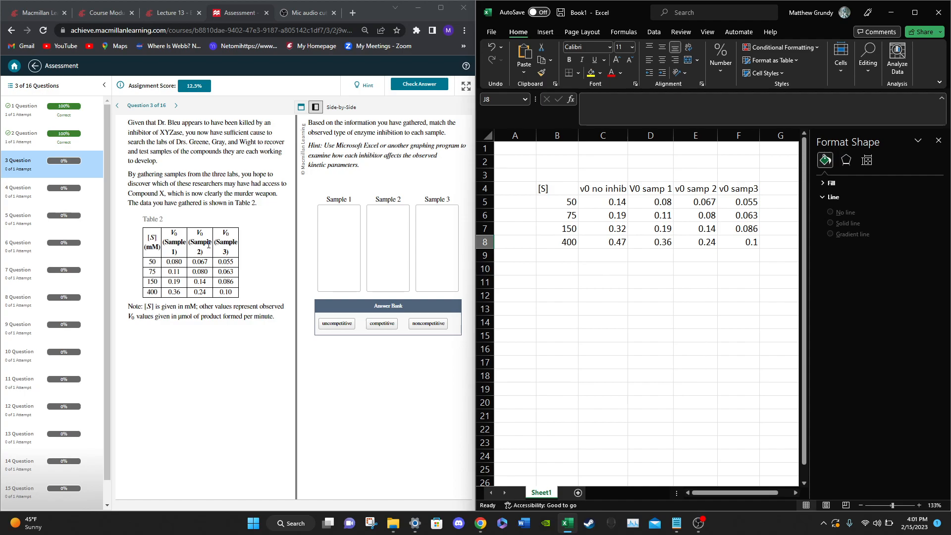
click(174, 233)
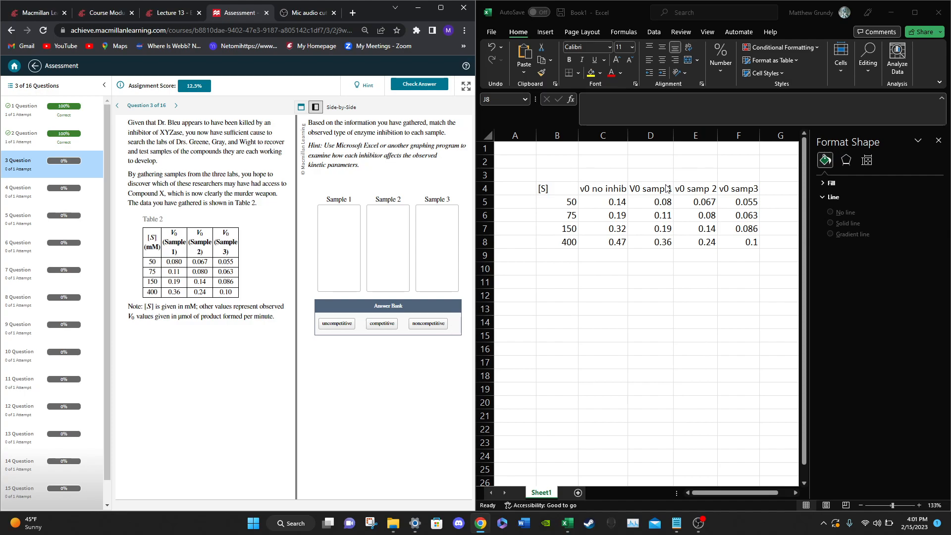
click(595, 187)
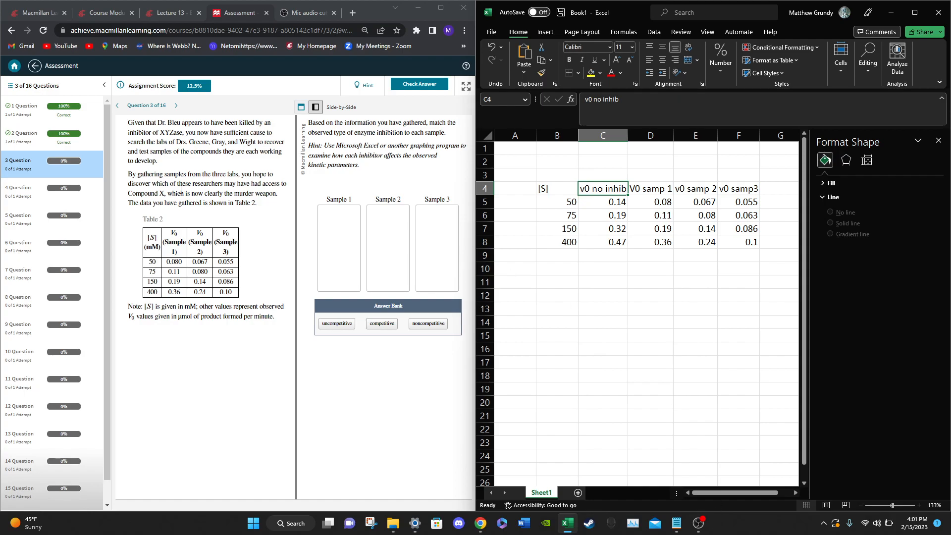
Review the no-inhibitor data in Table 1 of assessment Question 1 and return to Question 3
click(52, 122)
scroll(245, 288, down, 15)
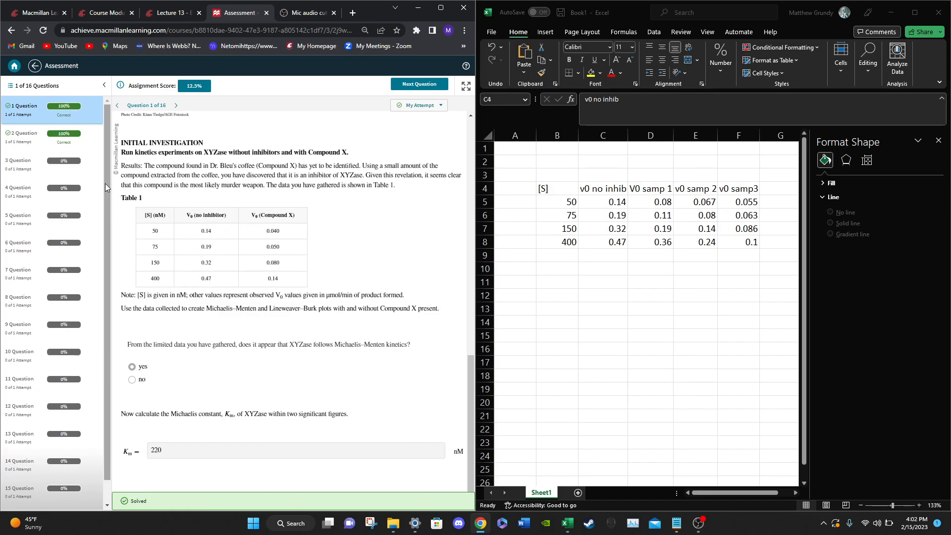
click(85, 171)
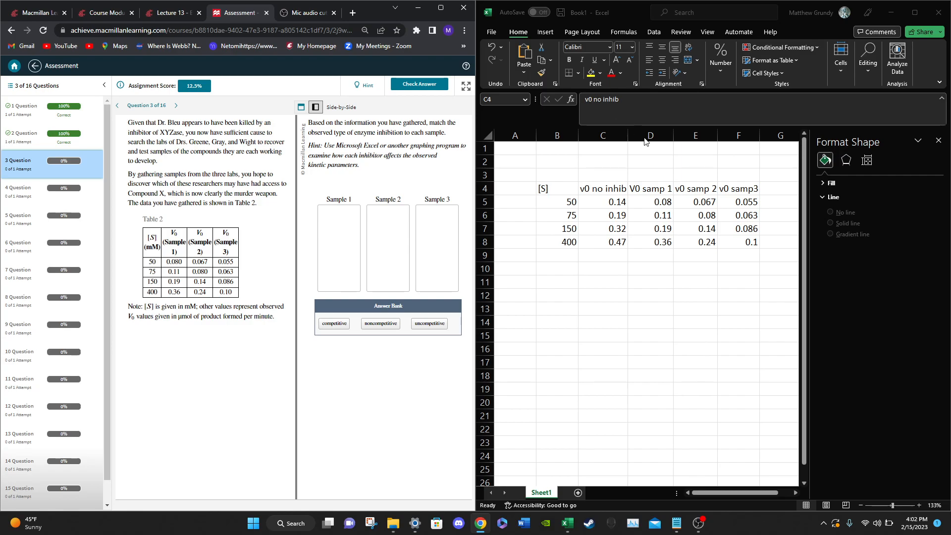
click(651, 185)
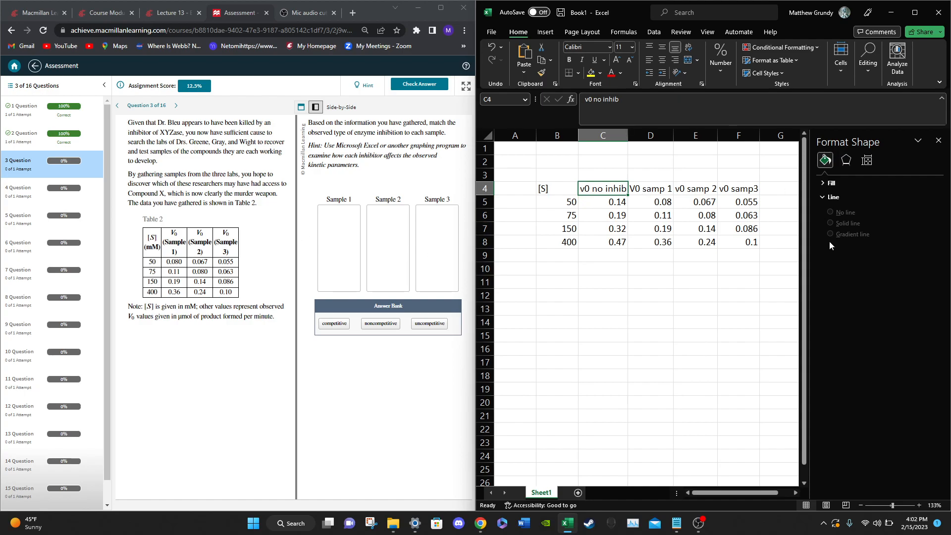
Search the web for "lineweaver burk plot" in a new browser tab and examine the axes and intercepts on the enlarged Wikipedia plot image
drag(620, 11, 297, 133)
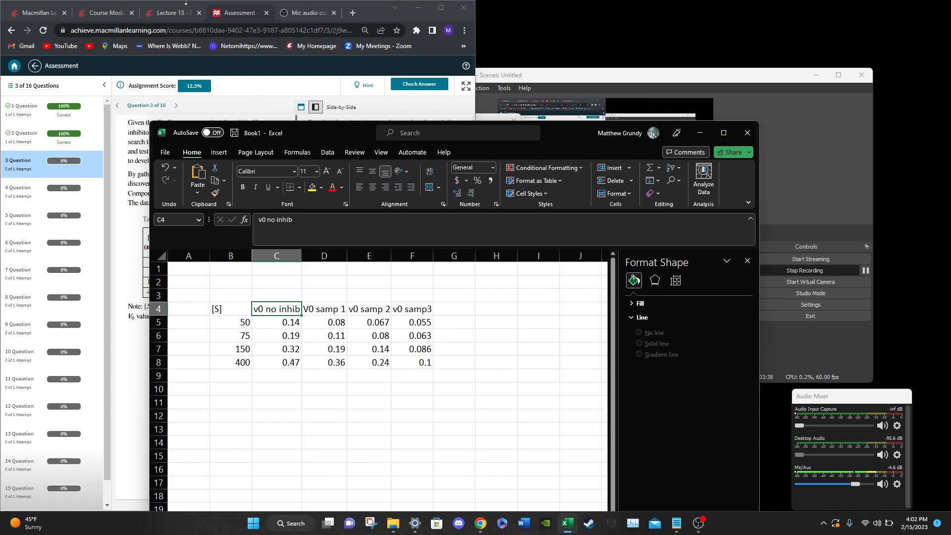
click(354, 19)
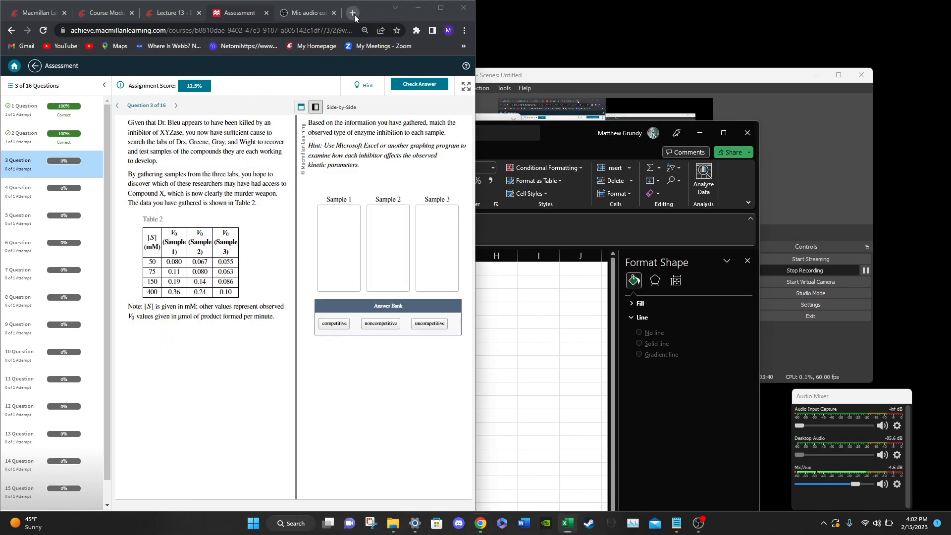
text(lineweaver burk plot)
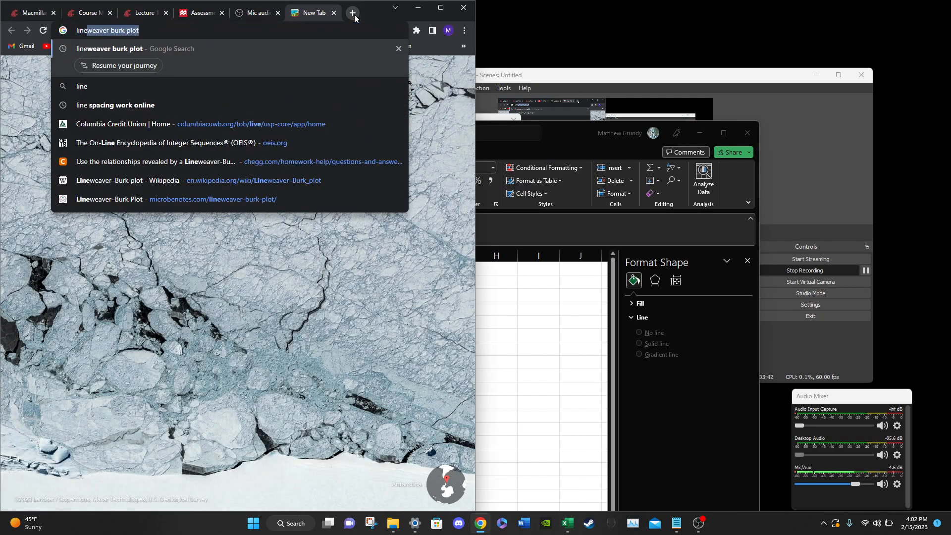
key(Return)
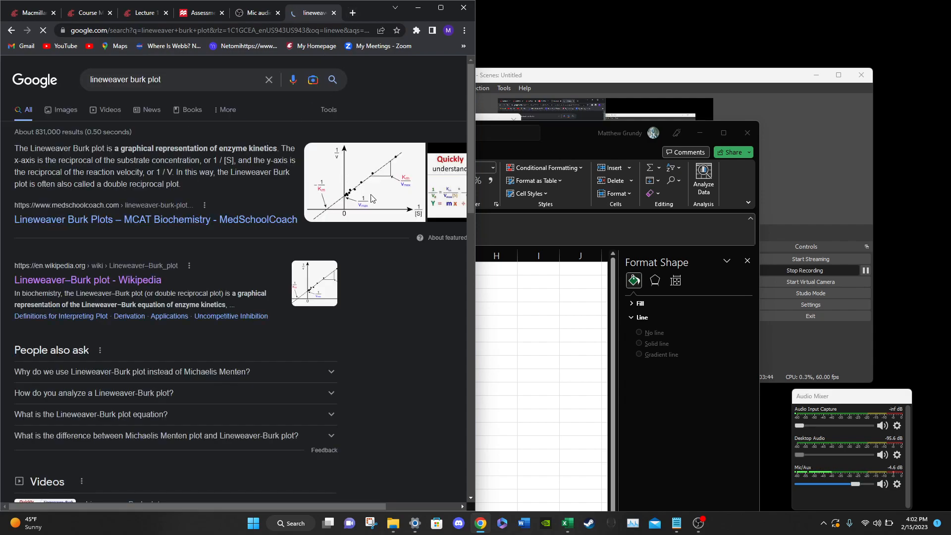
click(349, 176)
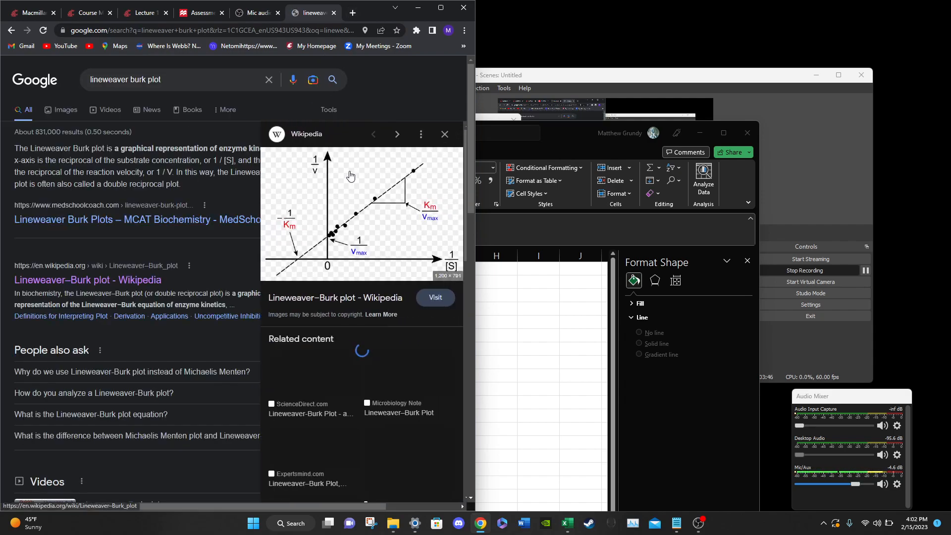
scroll(412, 291, up, 5)
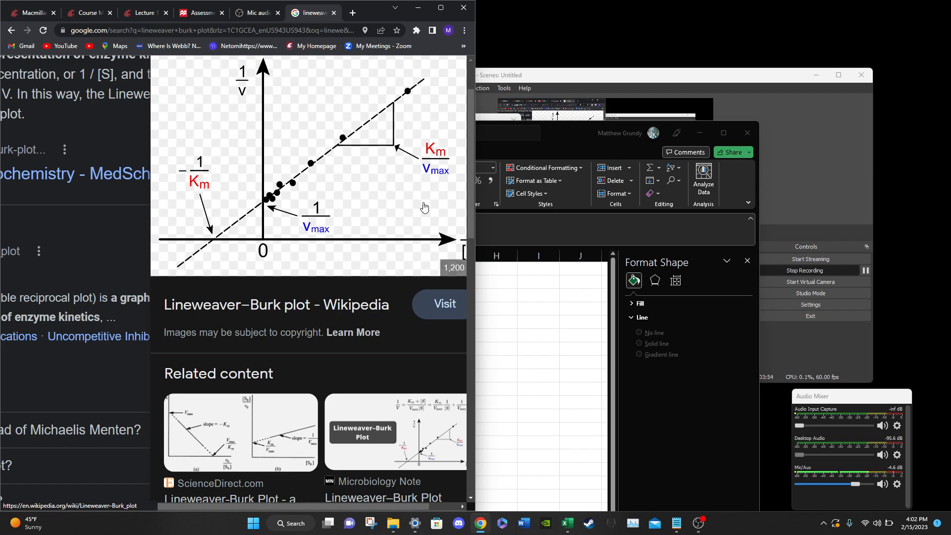
scroll(424, 208, down, 3)
scroll(425, 208, up, 6)
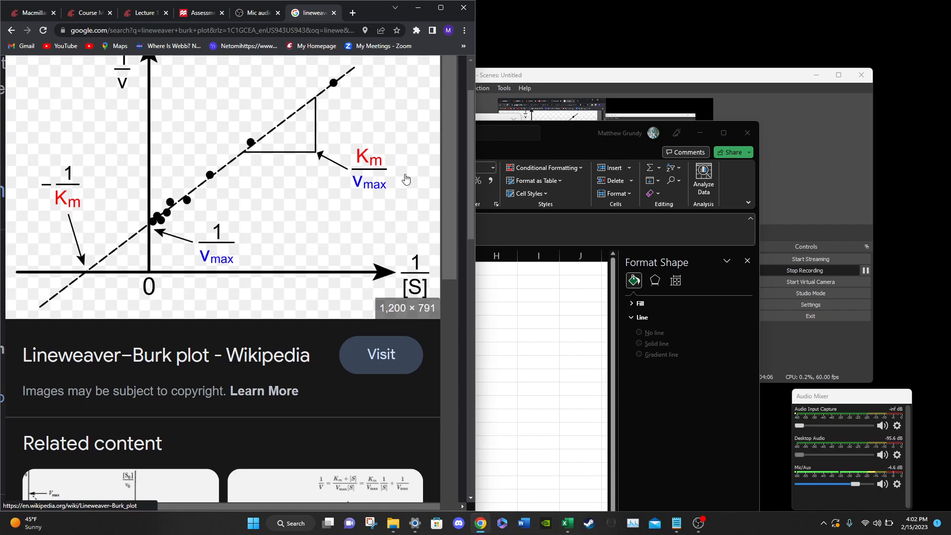
Switch to the Excel workbook and label cell A10 INVERSE, below the kinetics data
drag(624, 138, 495, 129)
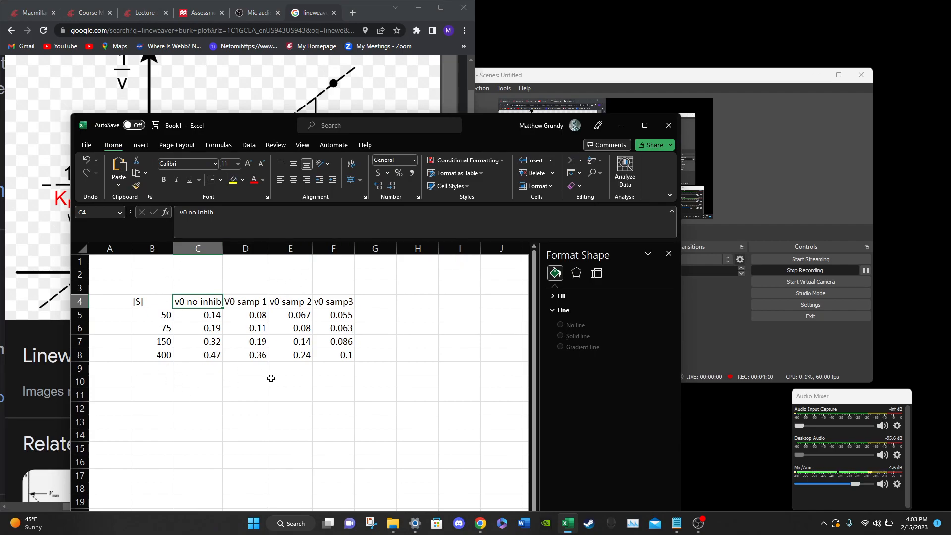
double_click(107, 383)
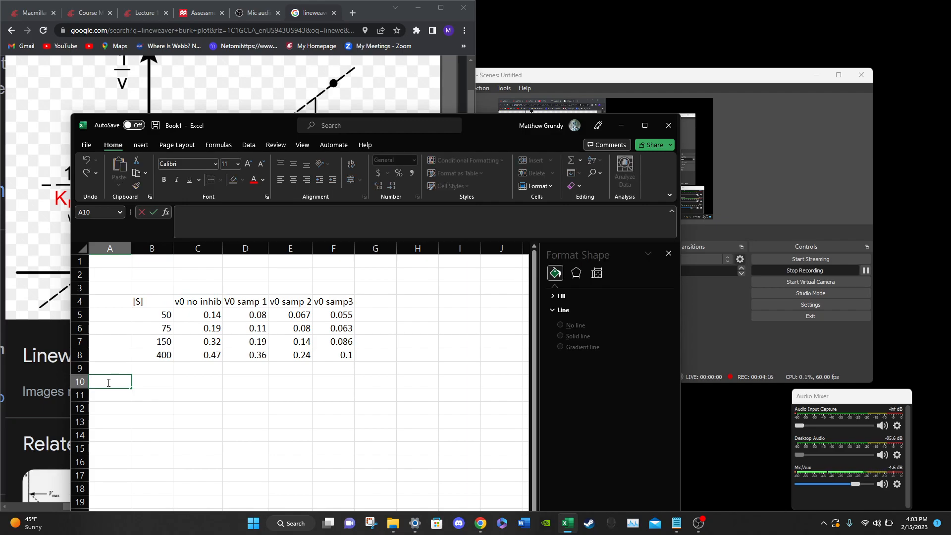
text(INVERSE)
click(142, 384)
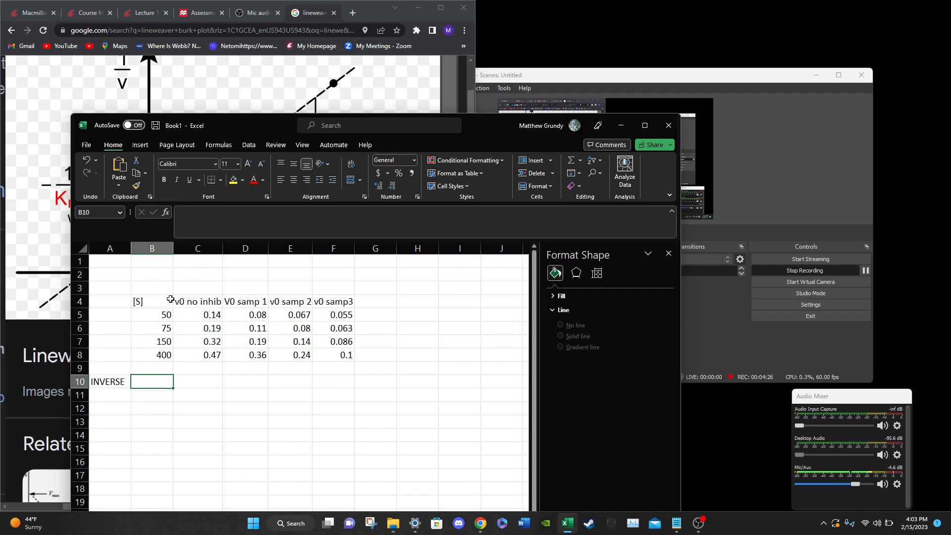
Copy the column headers from B4:F4 into row 10, starting at cell B10
drag(163, 300, 330, 301)
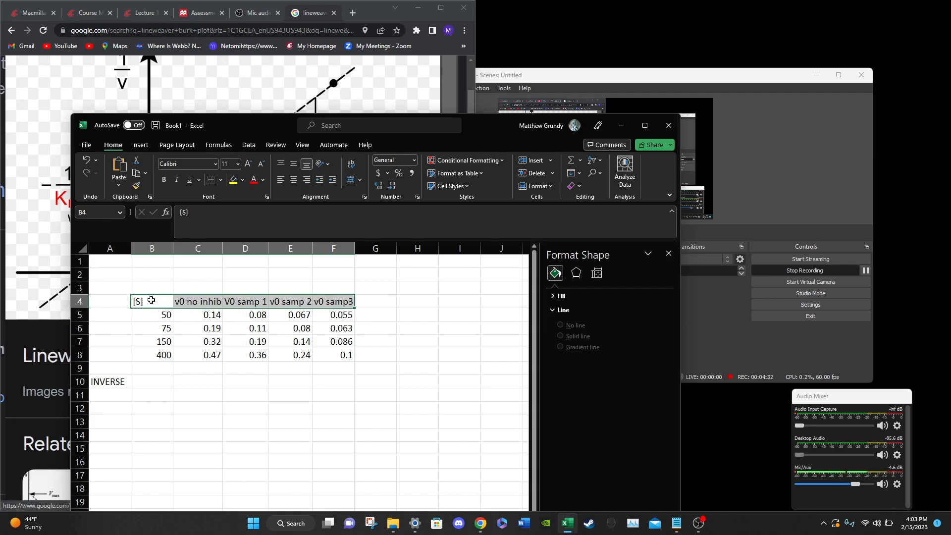
key(ctrl+c)
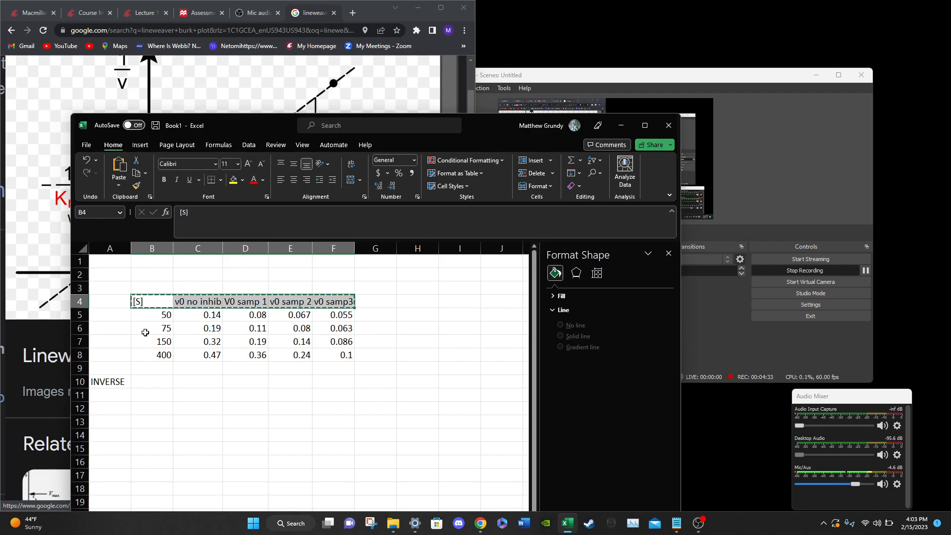
click(144, 382)
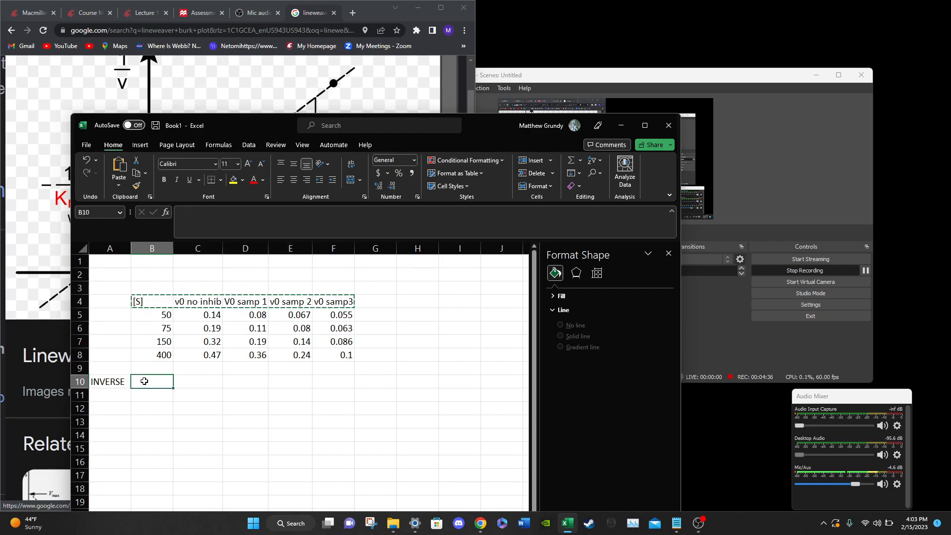
key(ctrl+v)
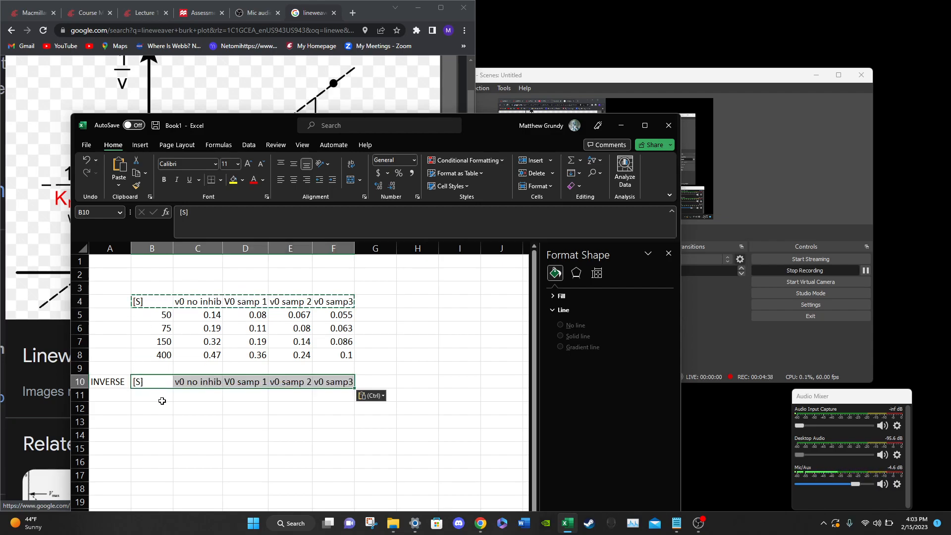
Enter the formula =1/B5 in cell B11 to calculate the inverse of the first substrate concentration
click(161, 398)
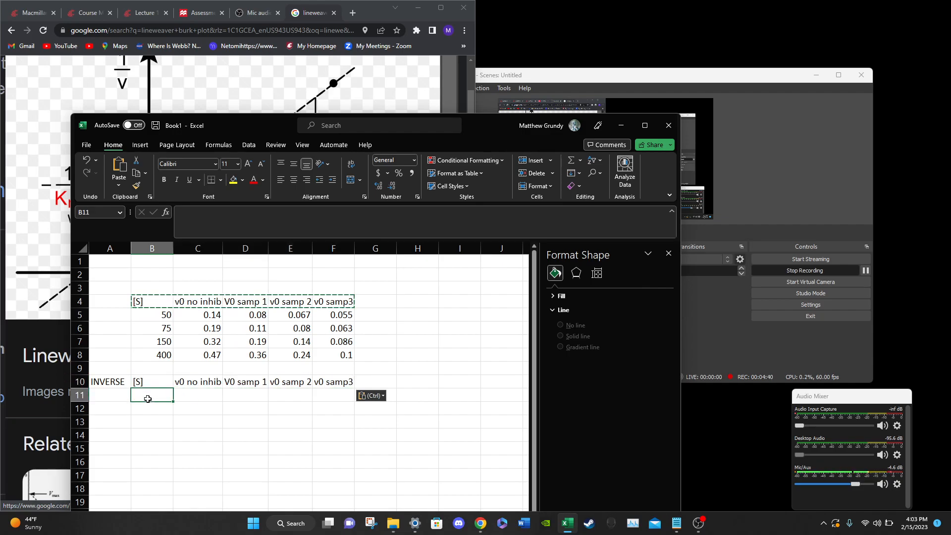
click(117, 345)
click(150, 396)
double_click(151, 398)
click(143, 425)
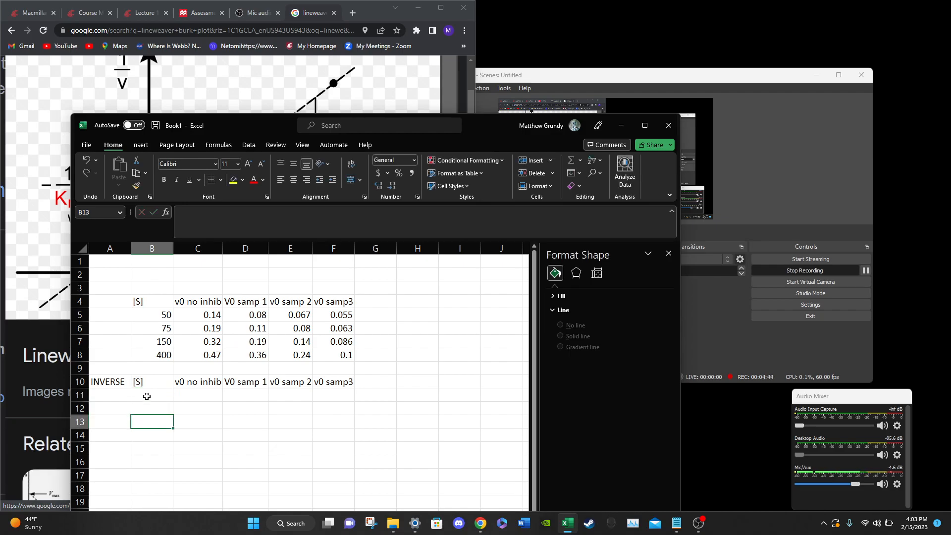
click(146, 395)
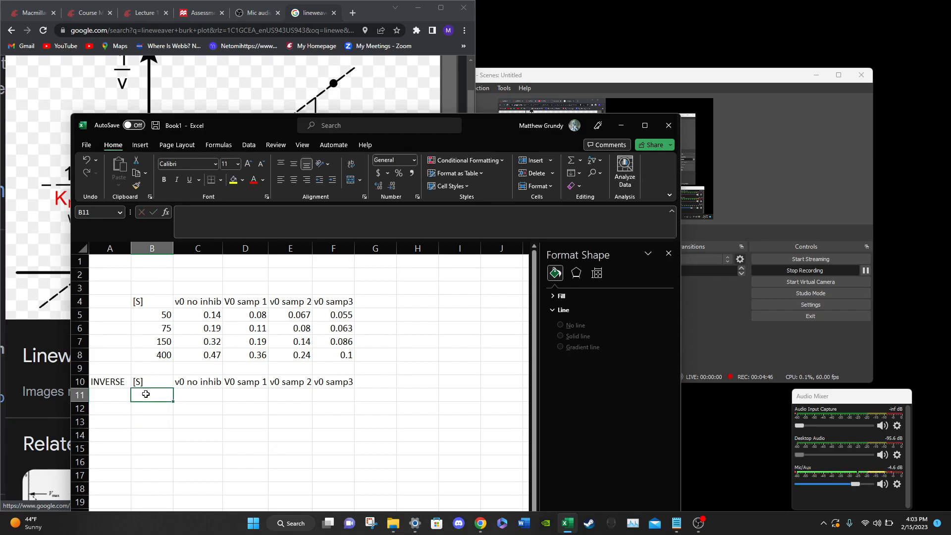
double_click(139, 393)
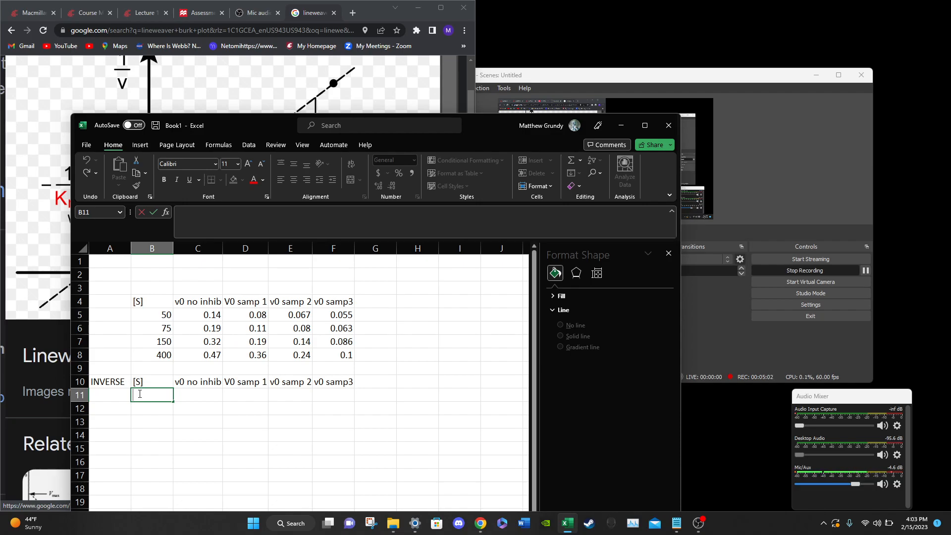
text(=)
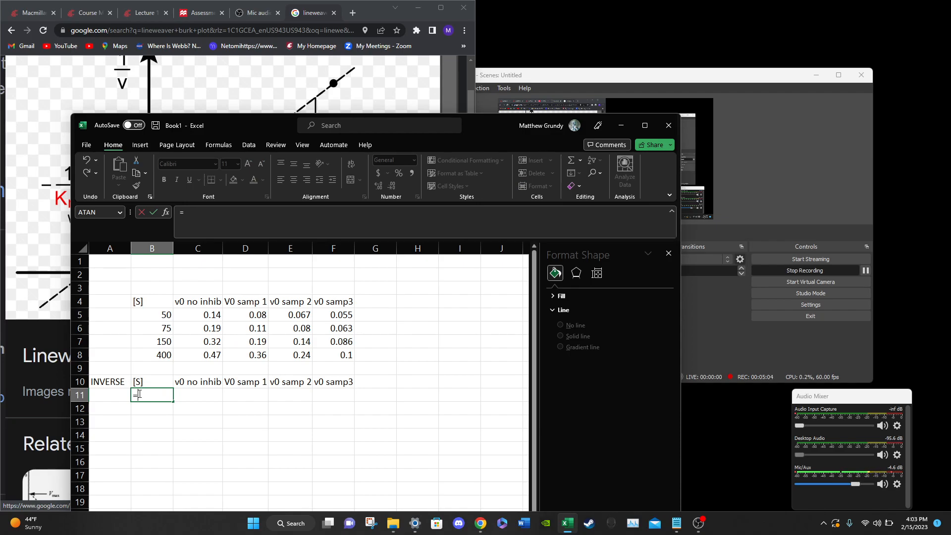
text(1`)
text(/)
click(164, 315)
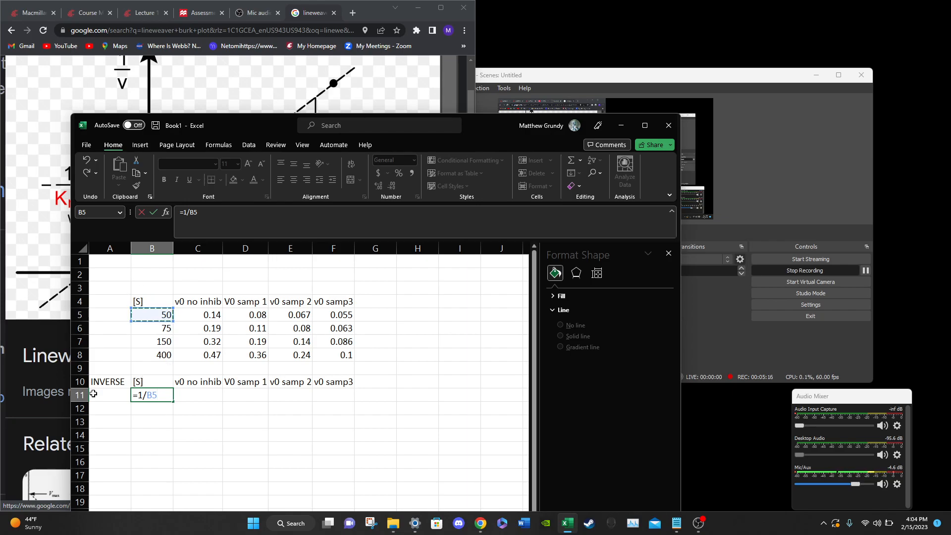
key(Return)
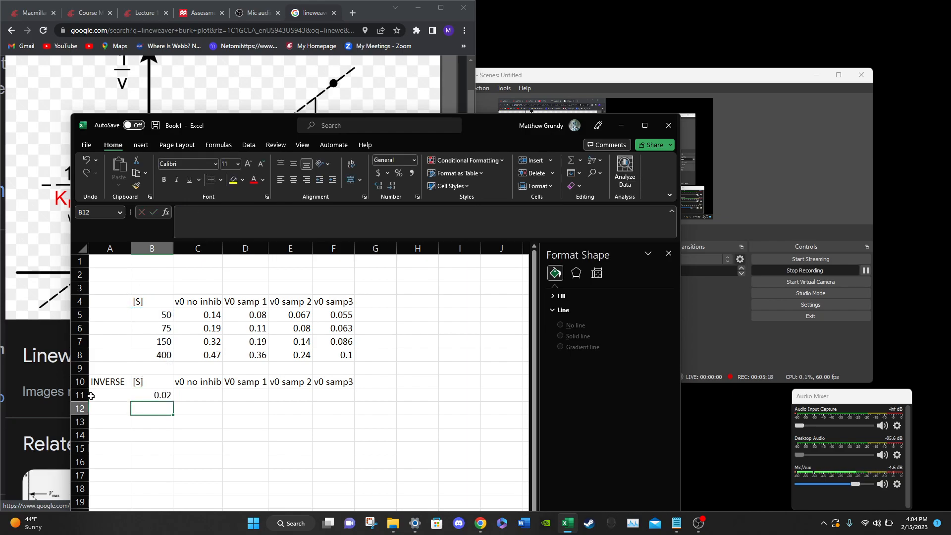
Maximize the workbook window and fill the inverse formula from B11 down through B14 for the remaining [S] values
click(150, 330)
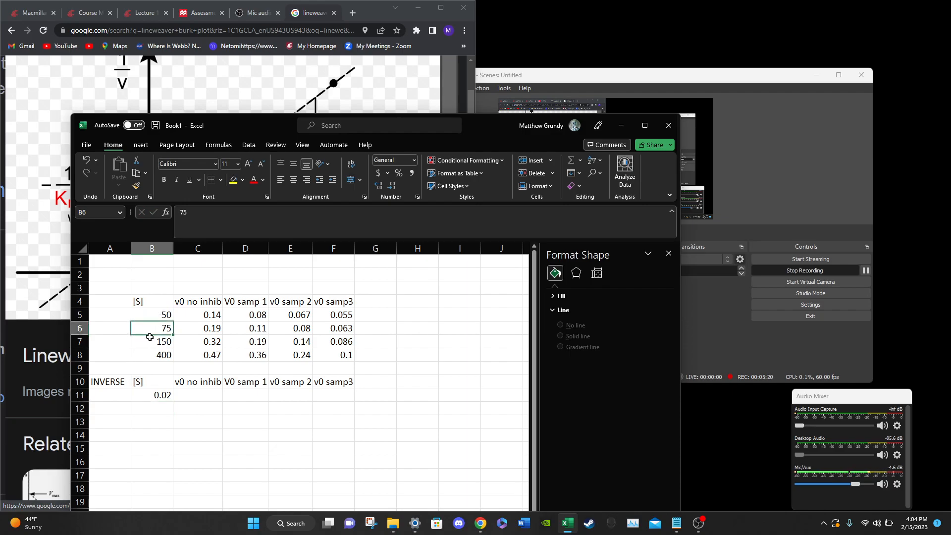
click(150, 342)
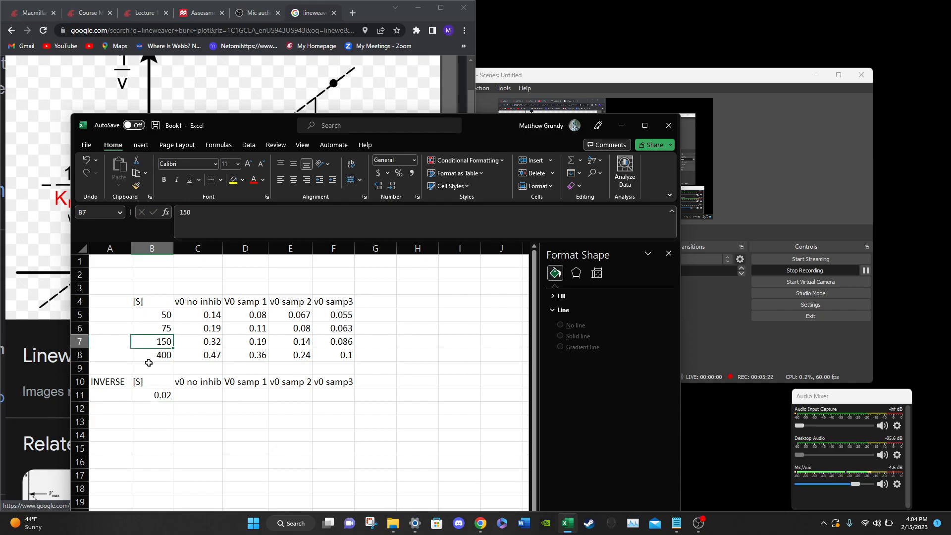
click(148, 355)
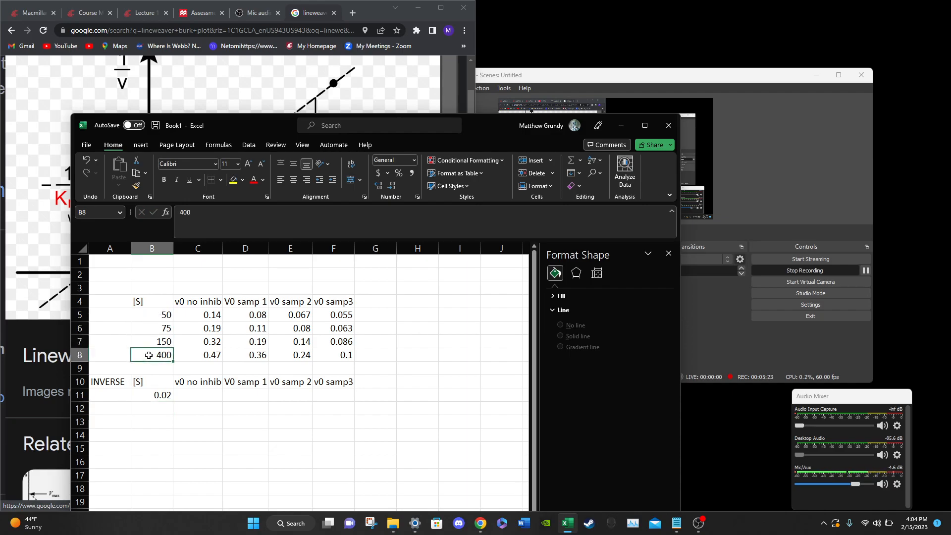
click(151, 394)
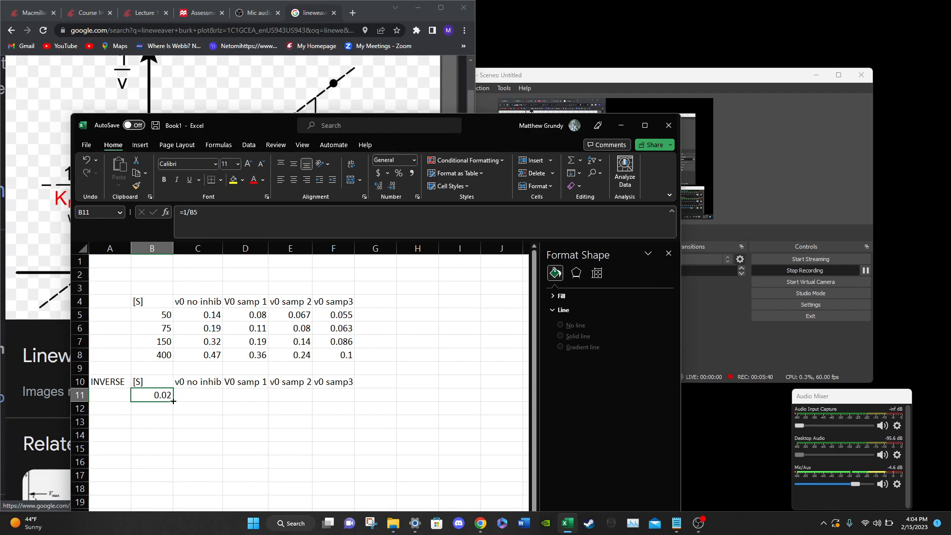
double_click(489, 119)
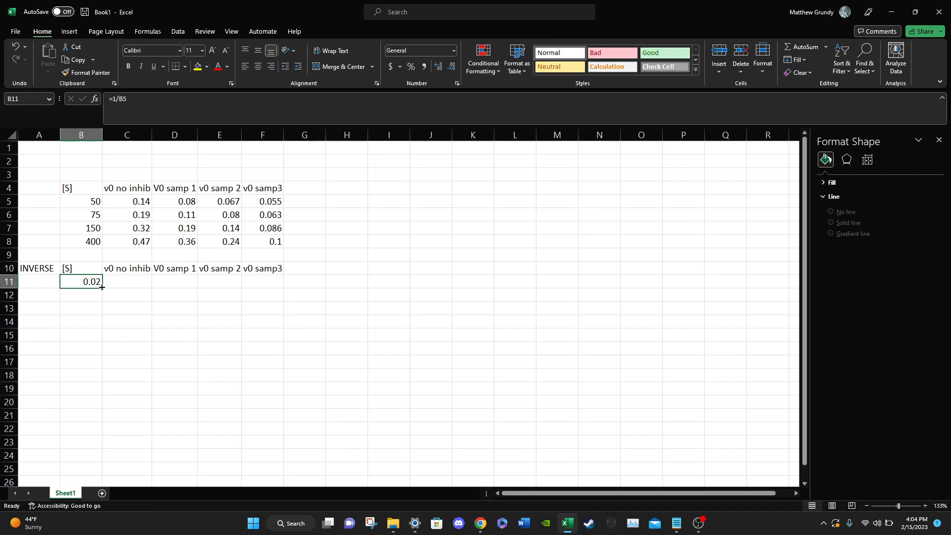
drag(102, 287, 102, 288)
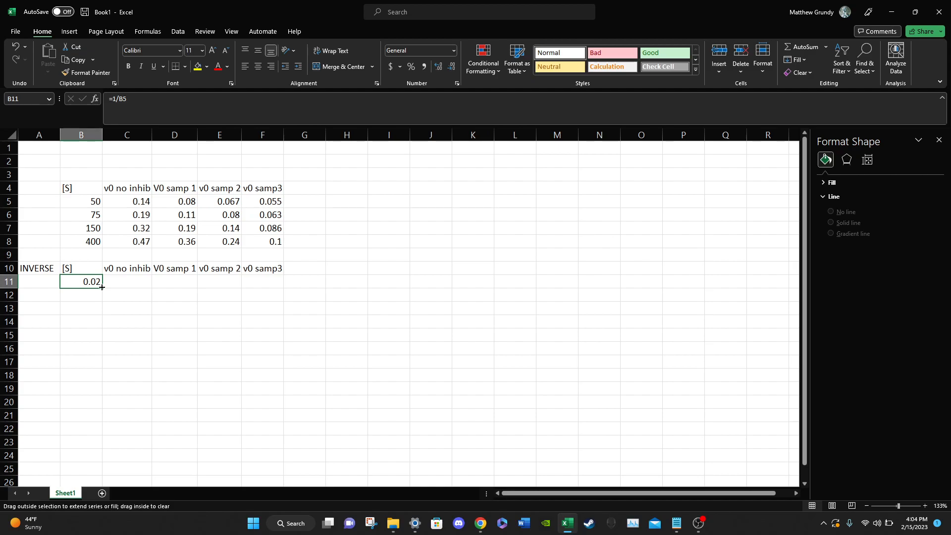
drag(101, 288, 95, 327)
drag(95, 327, 96, 327)
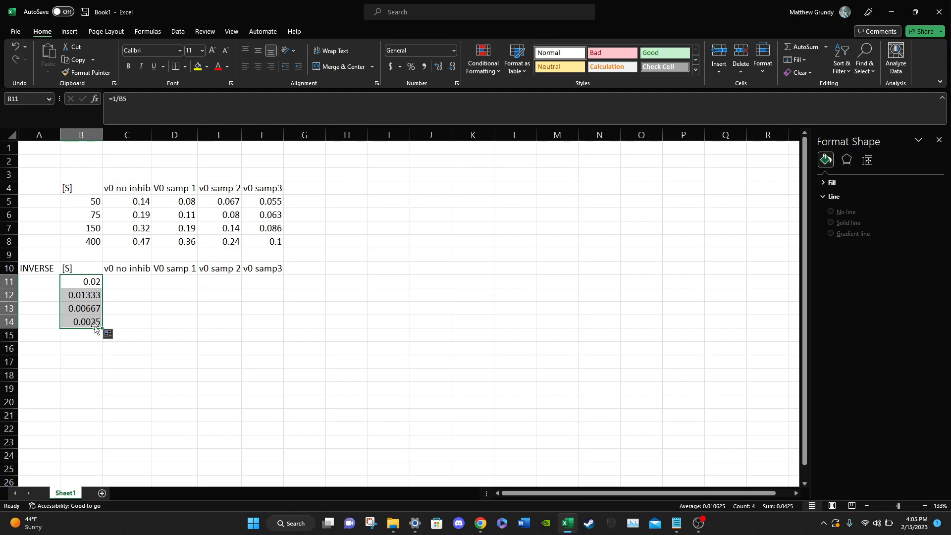
Compare the original [S] values in B6:B8 with the corresponding inverse formulas in B12:B14
click(85, 215)
click(74, 305)
click(74, 296)
click(84, 229)
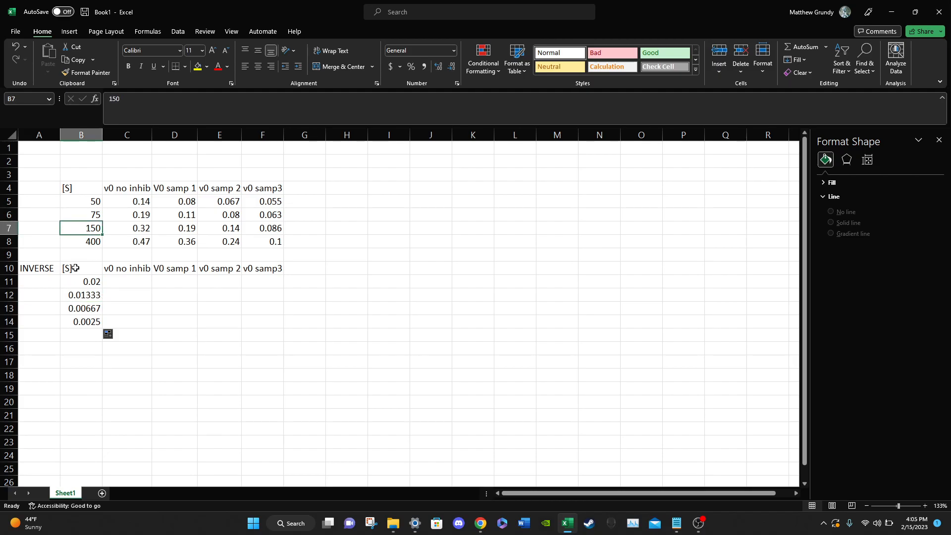
click(74, 309)
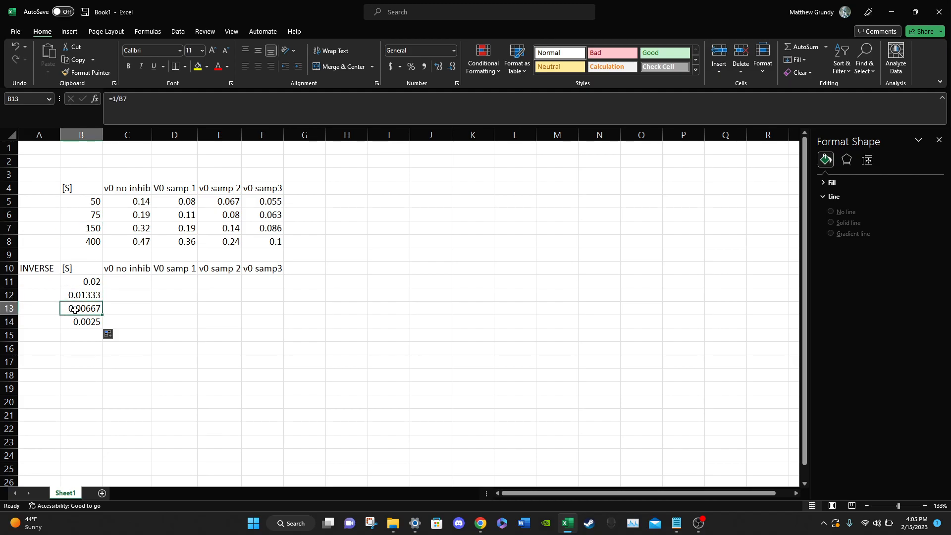
click(89, 242)
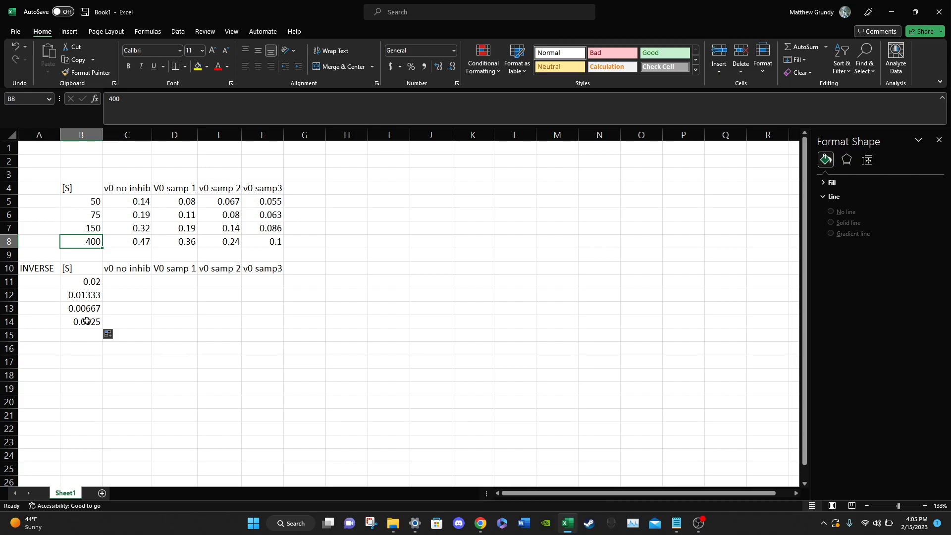
click(87, 322)
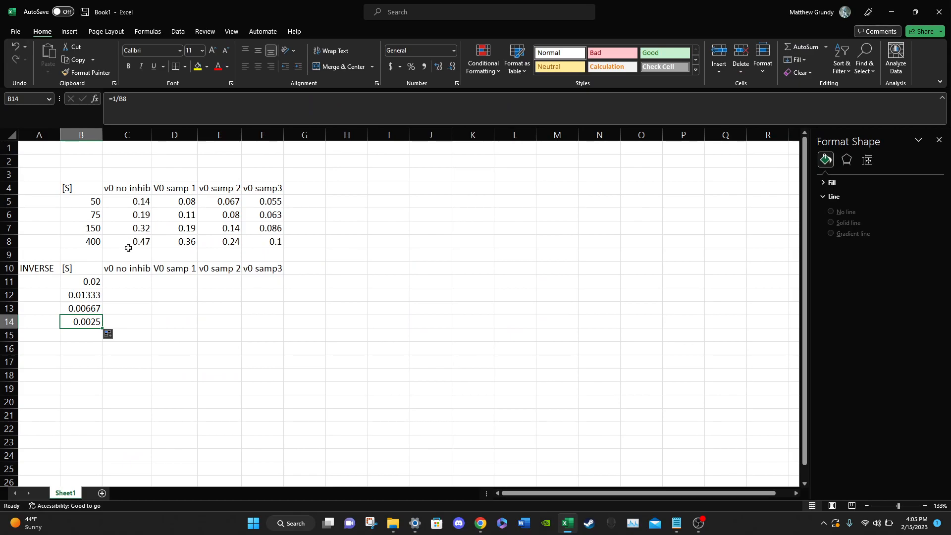
Enter the formula =1/C5 in cell C11 to calculate the first inverse v0 for the no-inhibitor column
click(121, 282)
double_click(122, 282)
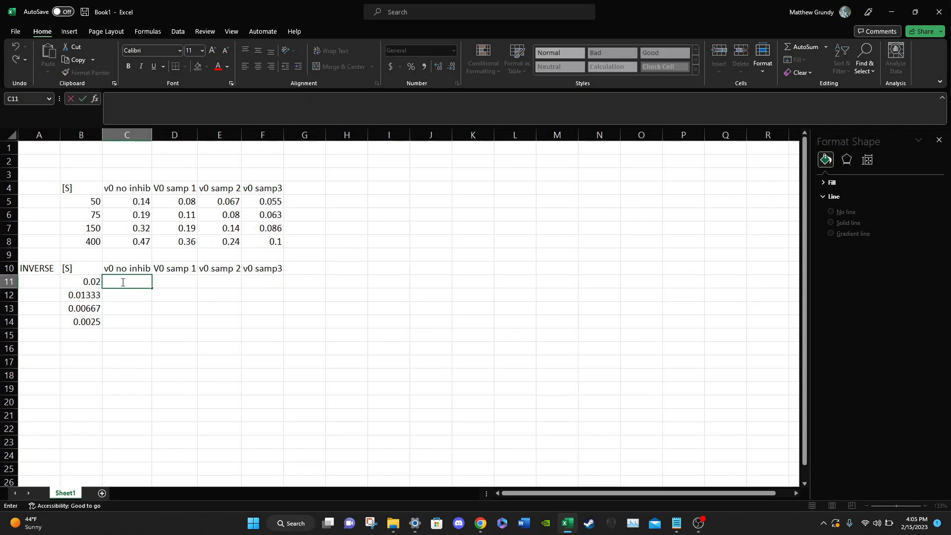
text(=)
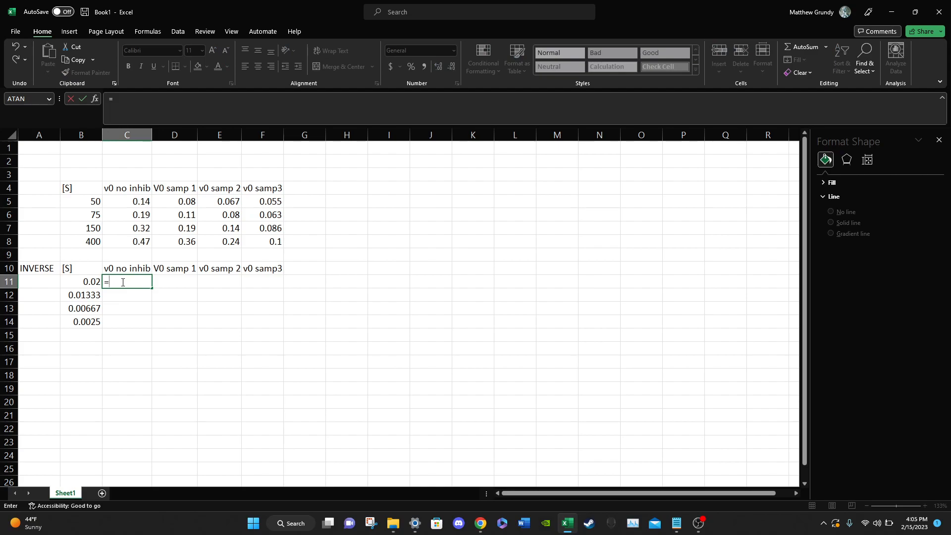
text(1/)
click(131, 203)
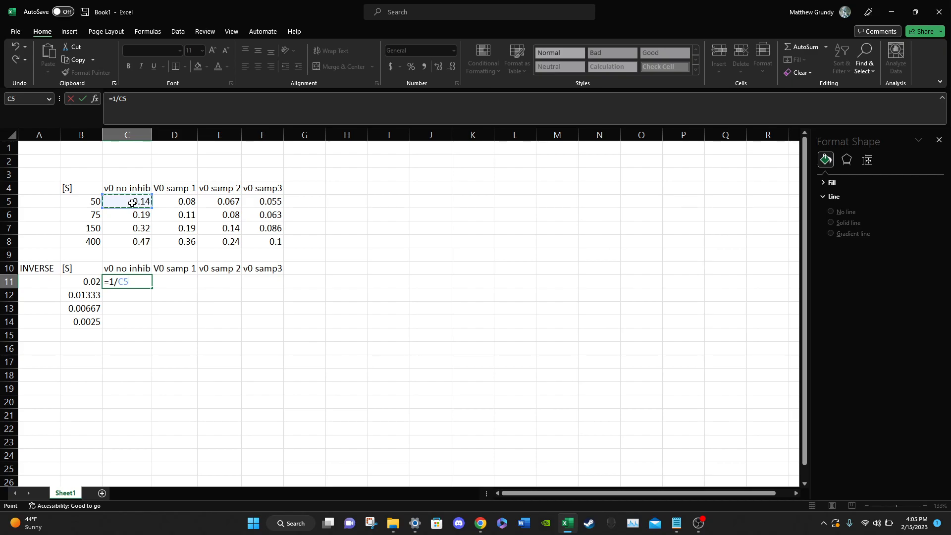
key(Return)
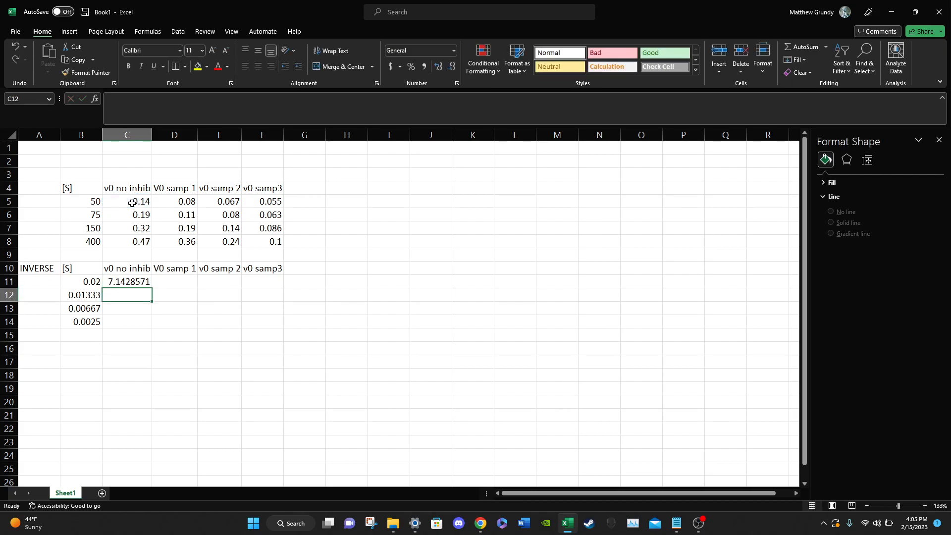
Fill the no-inhibitor inverse formula from C11 down through C14
click(123, 282)
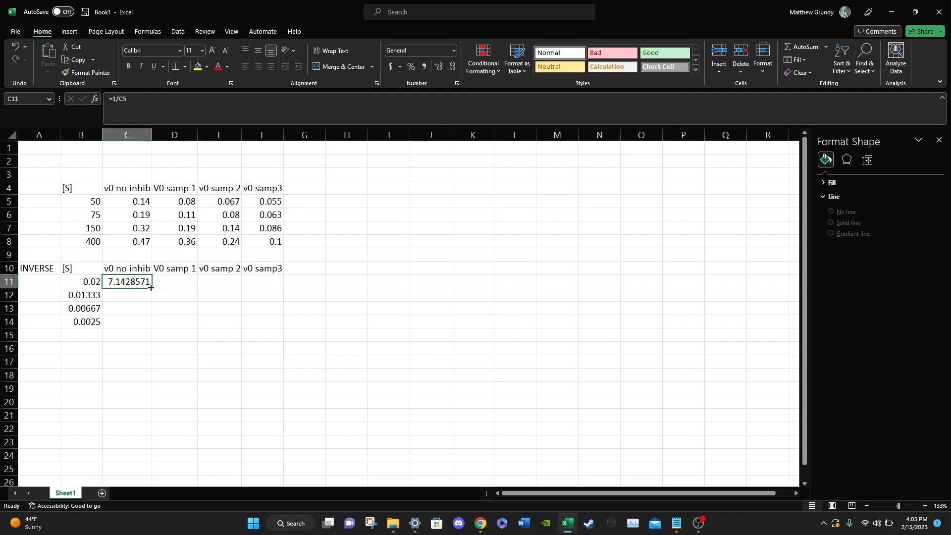
drag(151, 287, 151, 288)
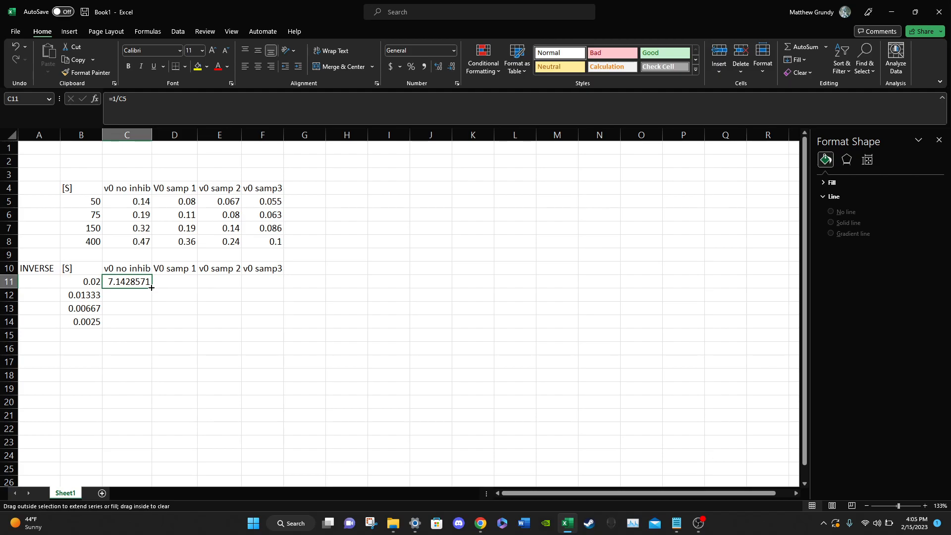
drag(151, 288, 143, 323)
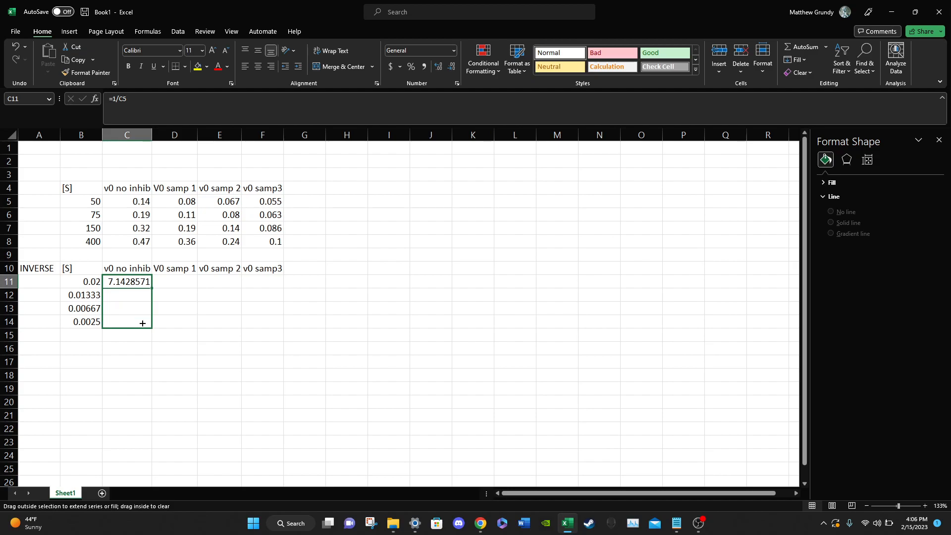
drag(143, 323, 143, 323)
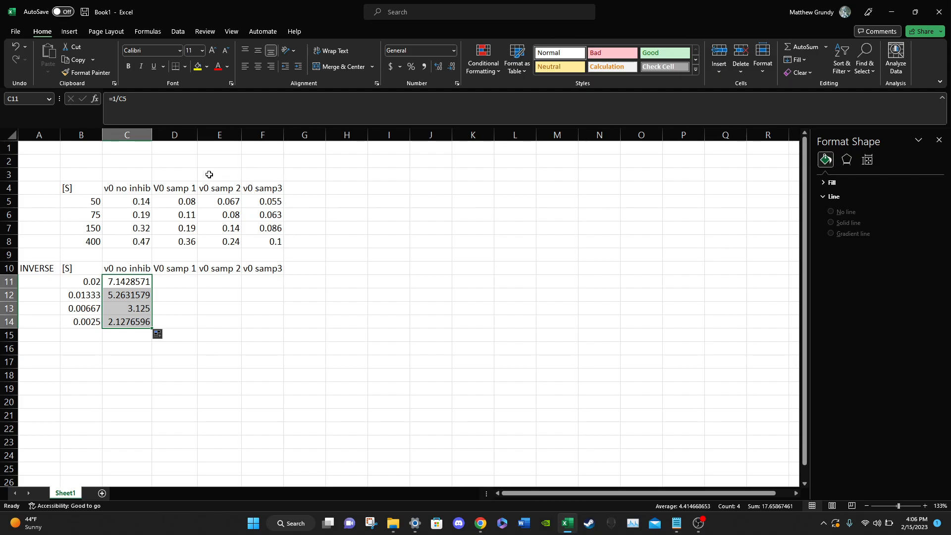
click(189, 185)
drag(189, 185, 293, 251)
click(212, 320)
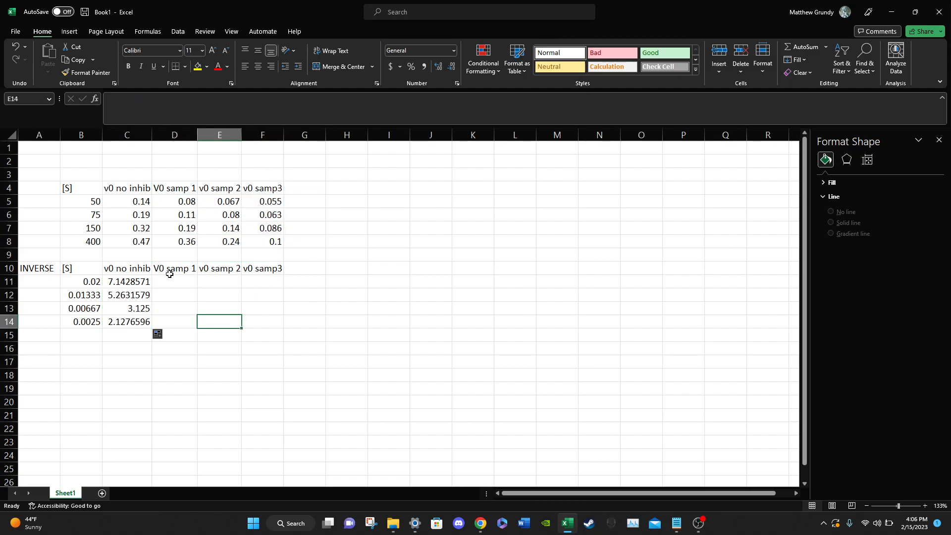
Calculate the inverse V0 values for sample 1 by entering =1/D5 in cell D11 and filling it down through D14
click(166, 283)
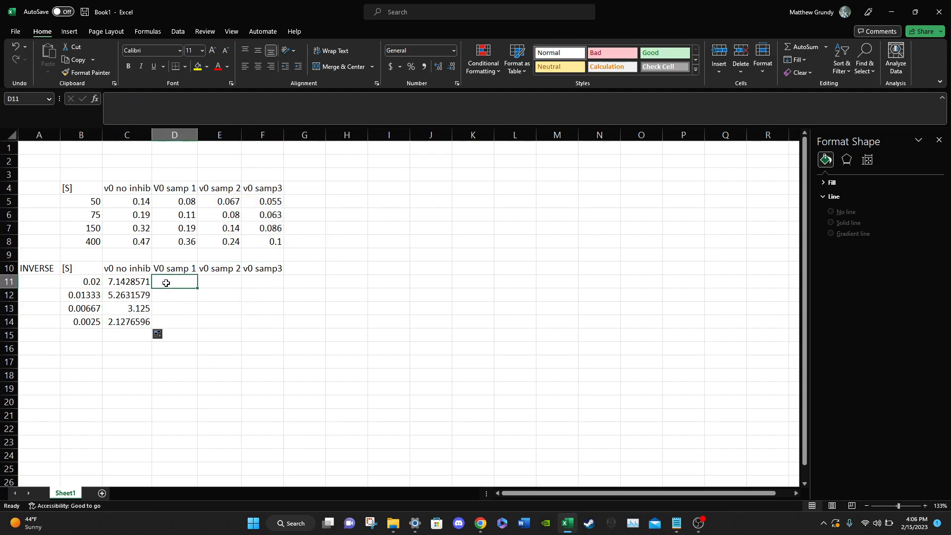
double_click(167, 283)
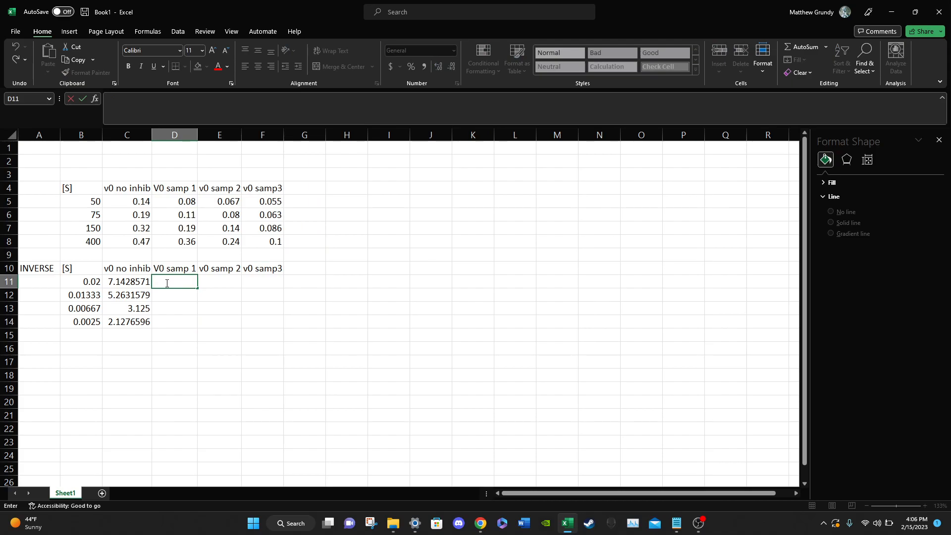
text(=1)
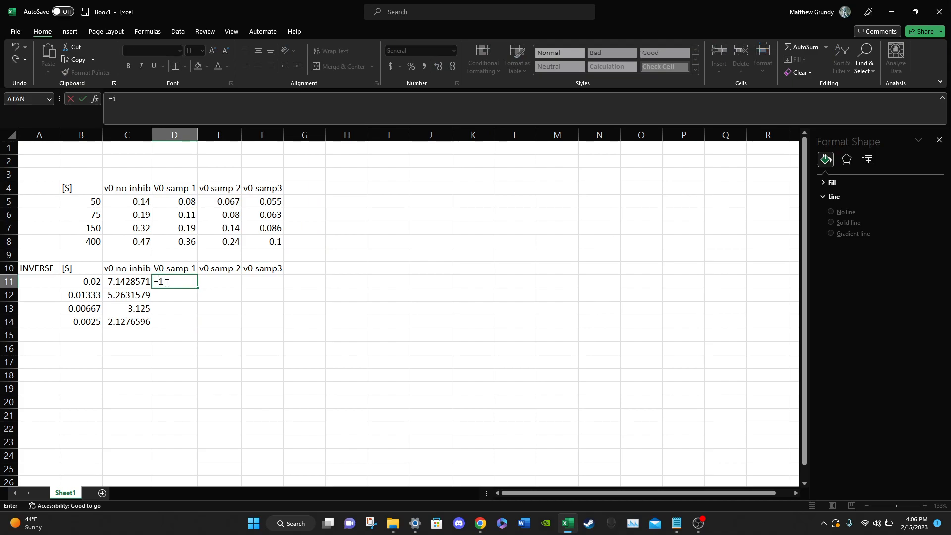
text(/)
click(178, 202)
key(Return)
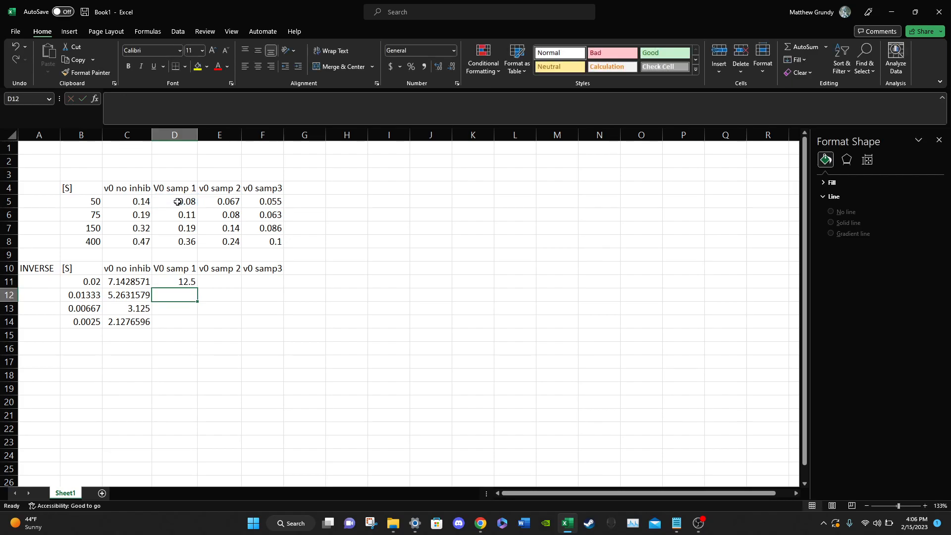
click(176, 281)
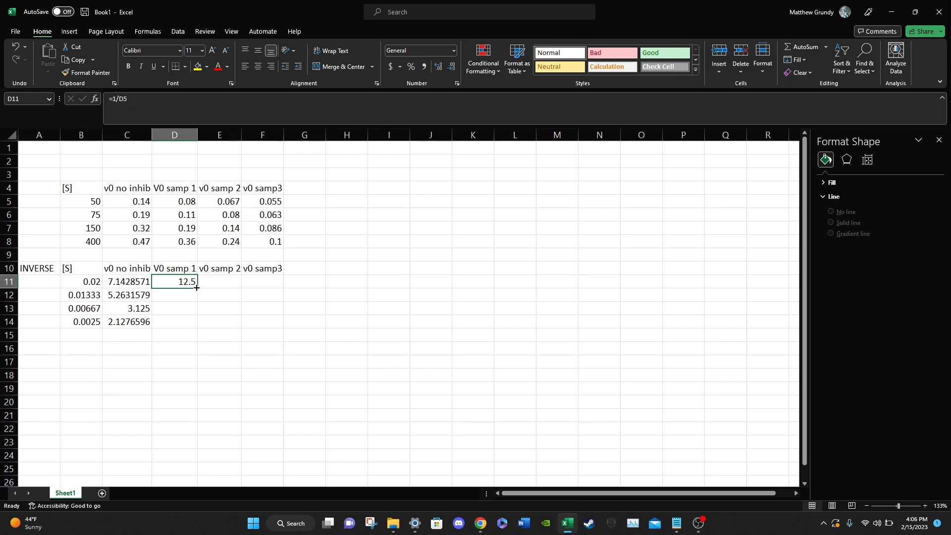
drag(195, 287, 193, 324)
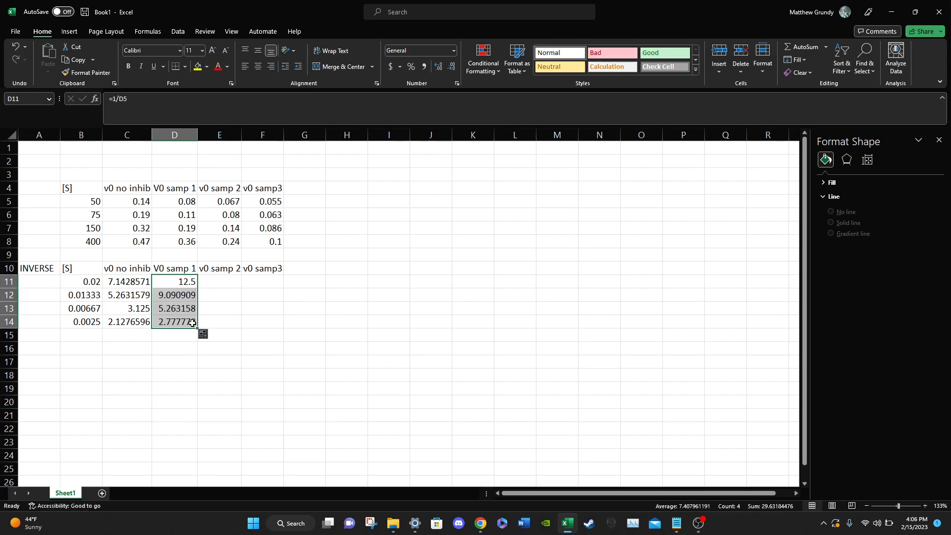
Calculate the inverse v0 values for sample 2 by entering =1/E5 in cell E11 and filling it down through E14
click(212, 282)
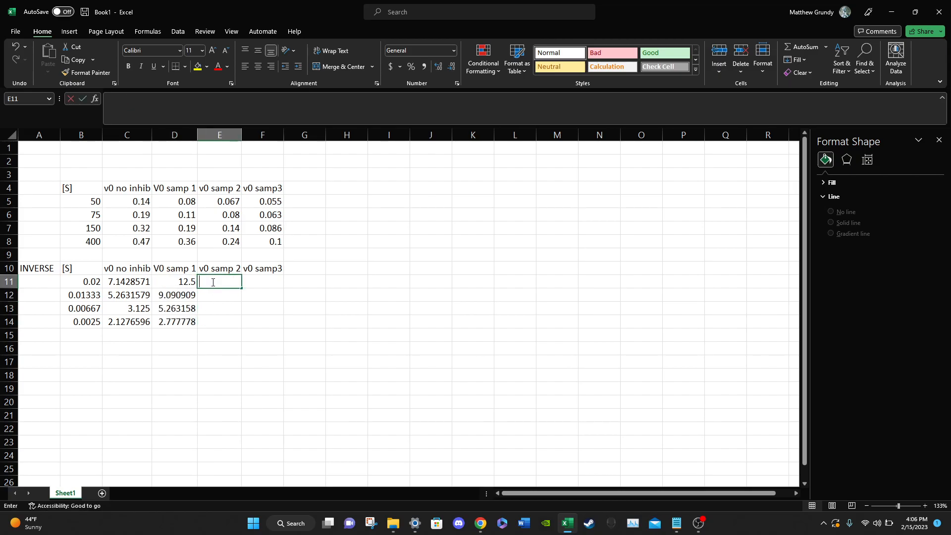
text(=)
key(Left)
key(Left)
key(Left)
key(Left)
key(BackSpace)
key(BackSpace)
key(BackSpace)
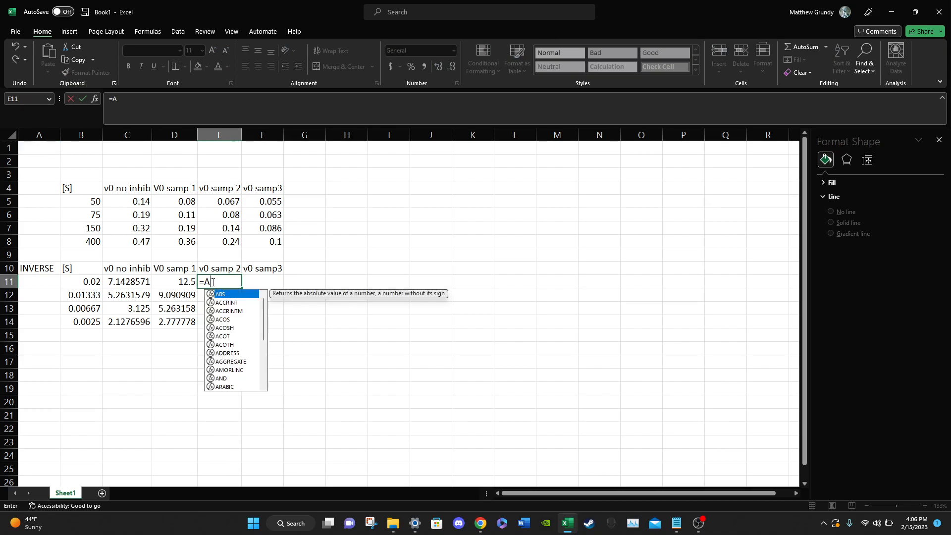
text(1/)
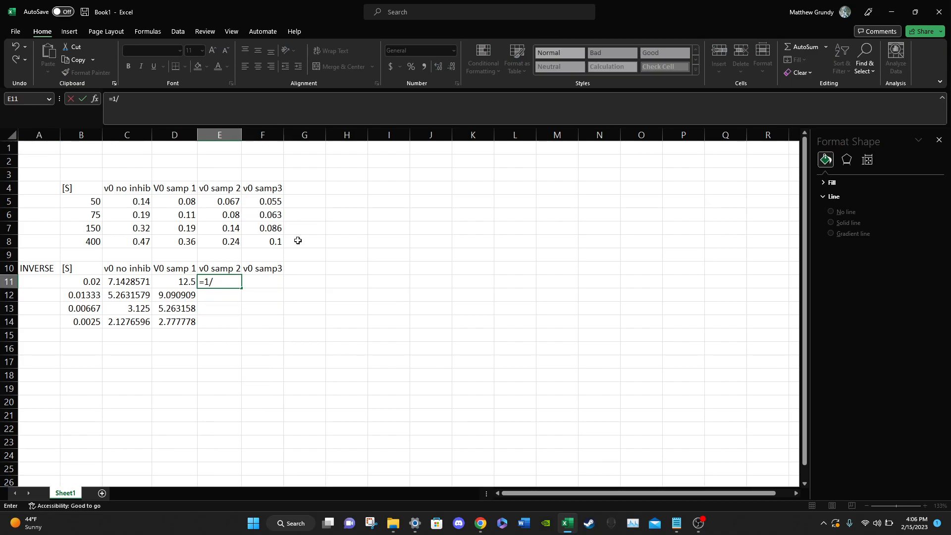
click(230, 206)
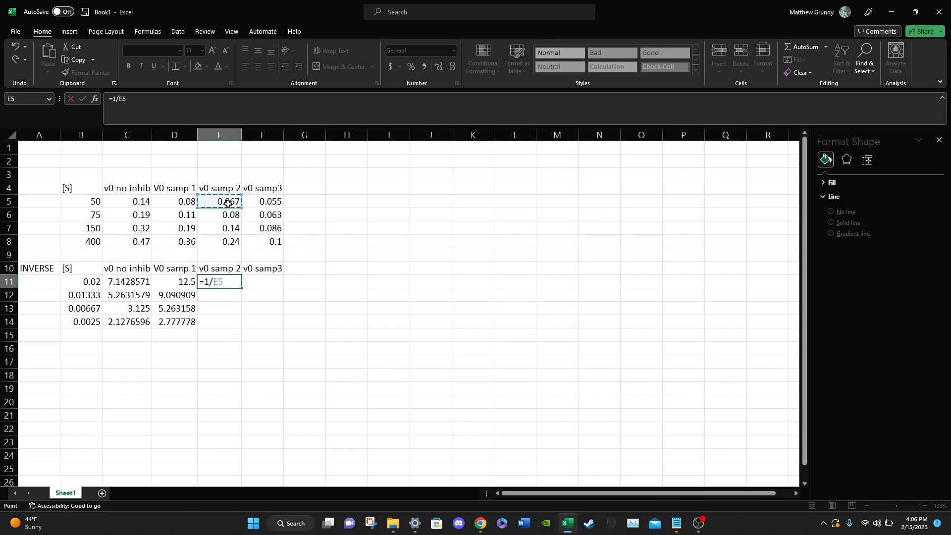
key(Return)
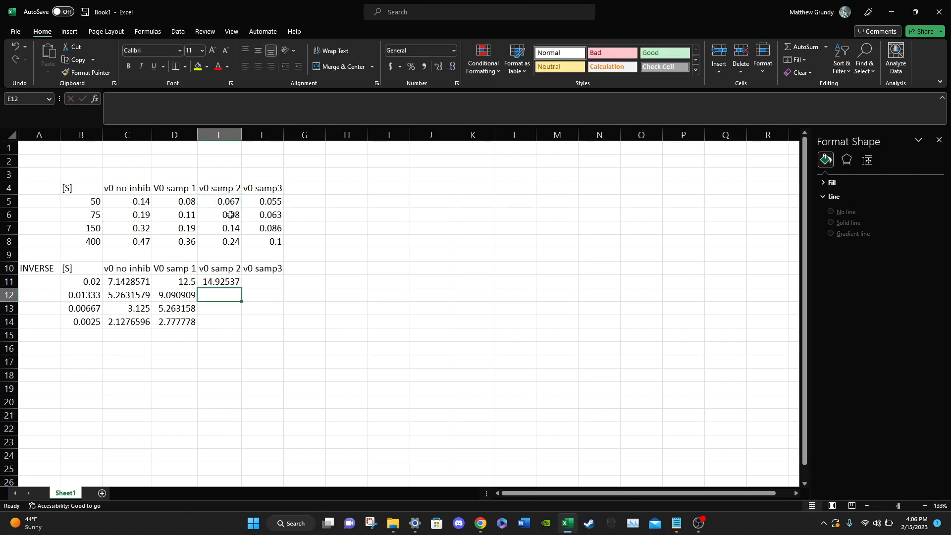
click(233, 285)
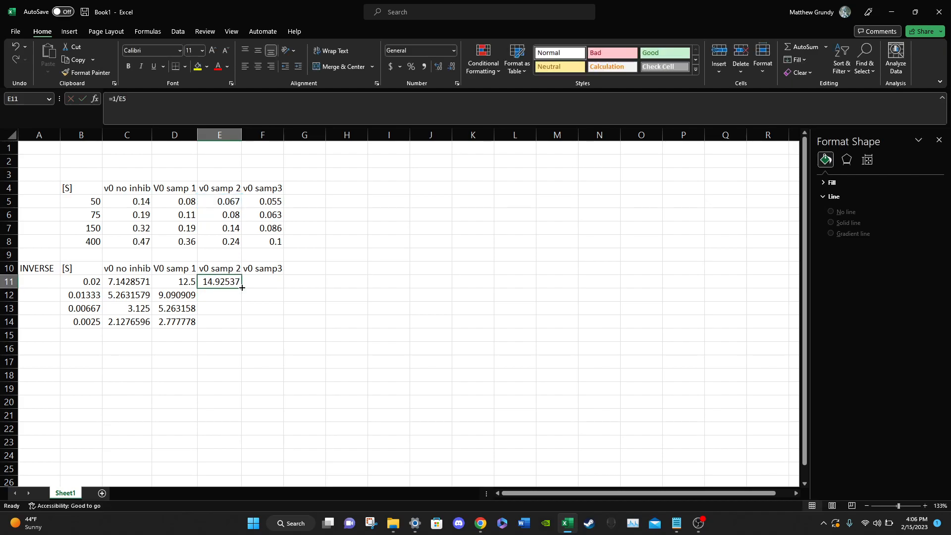
drag(240, 290, 241, 326)
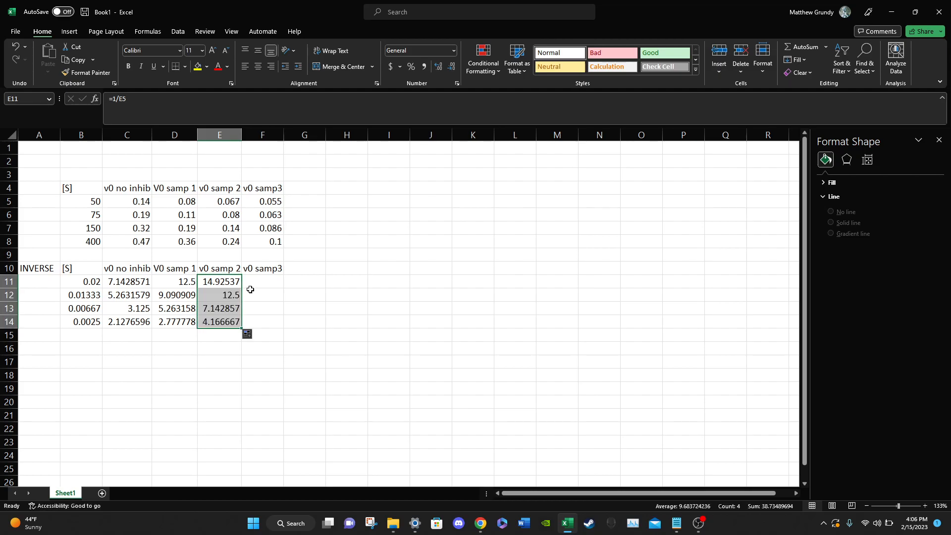
Calculate the inverse v0 values for sample 3 by entering =1/F5 in cell F11 and filling it down through F14
double_click(255, 283)
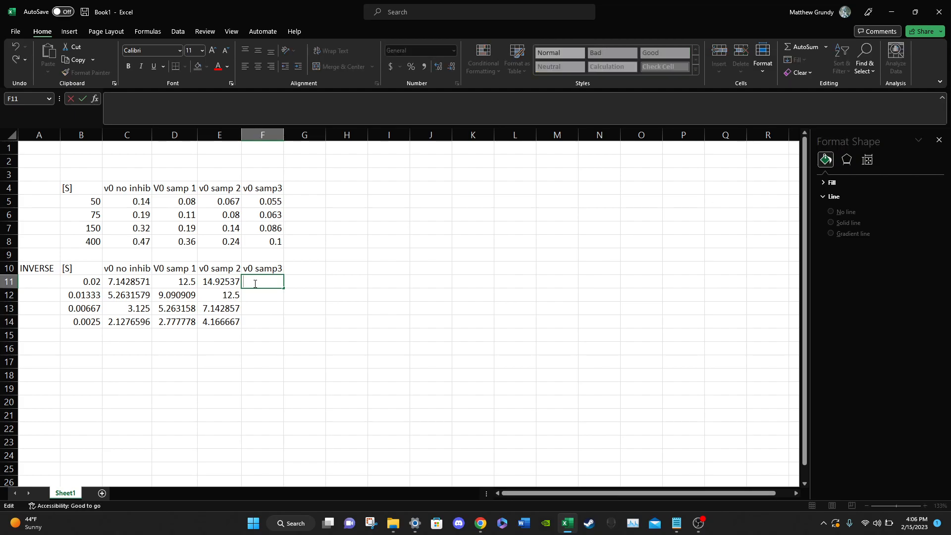
text(=)
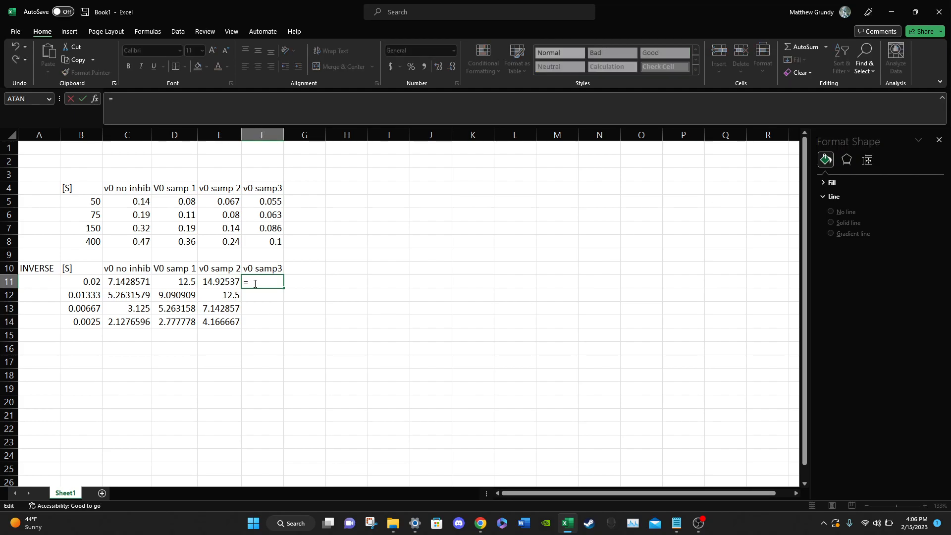
text(1/)
click(277, 201)
key(Return)
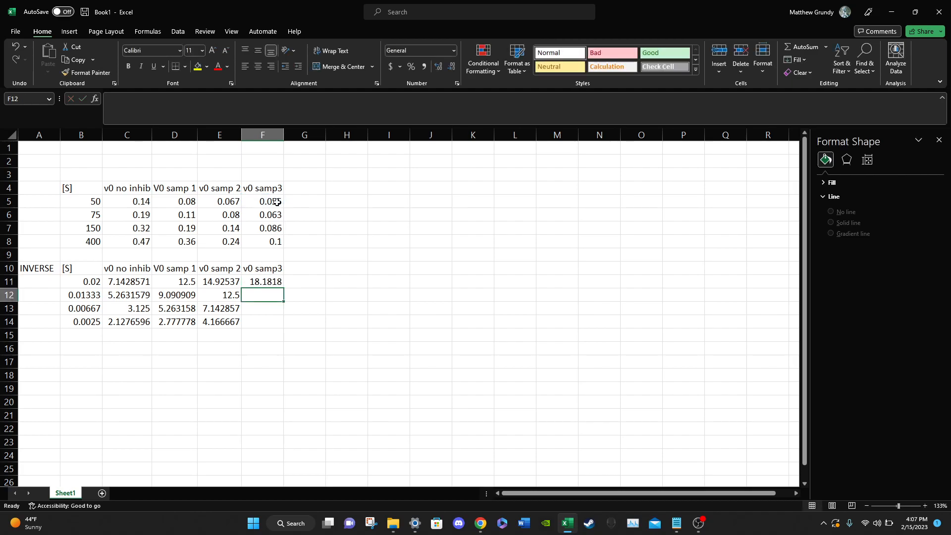
click(279, 281)
drag(285, 289, 286, 289)
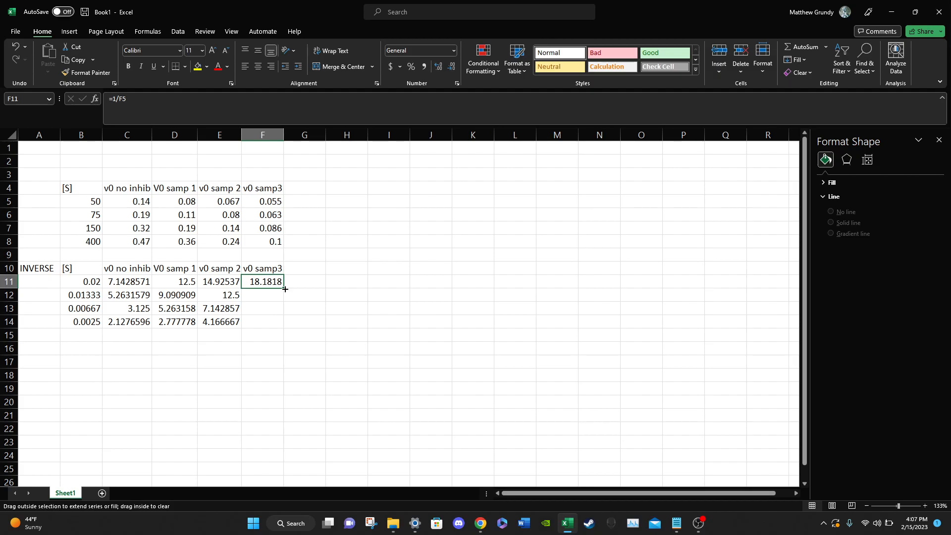
drag(286, 289, 275, 322)
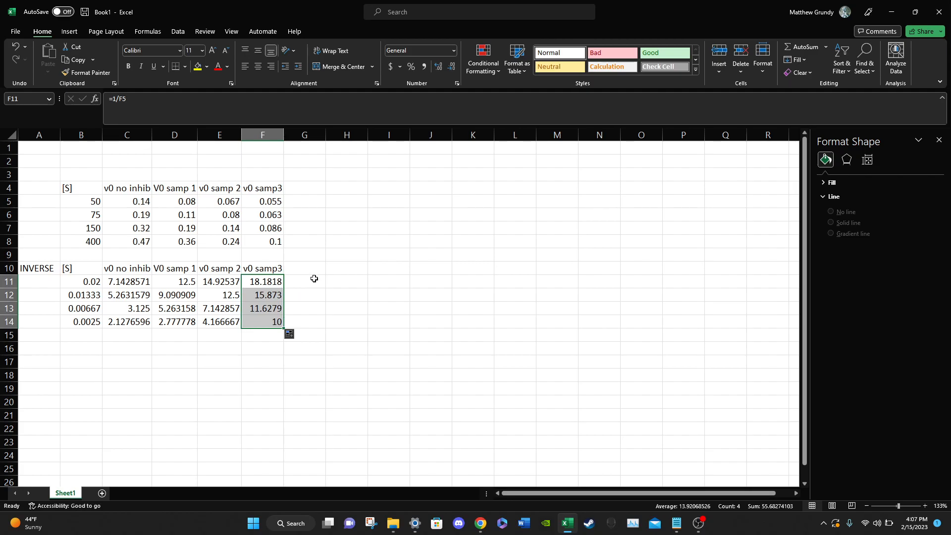
click(314, 280)
drag(43, 255, 330, 352)
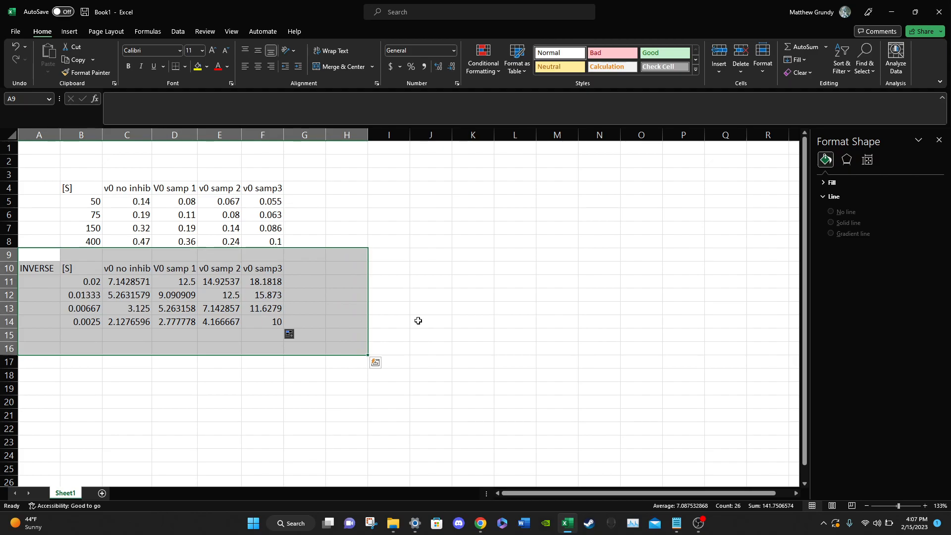
drag(647, 4, 581, 1)
Insert a blank Scatter with Smooth Lines and Markers chart from an empty cell
click(442, 296)
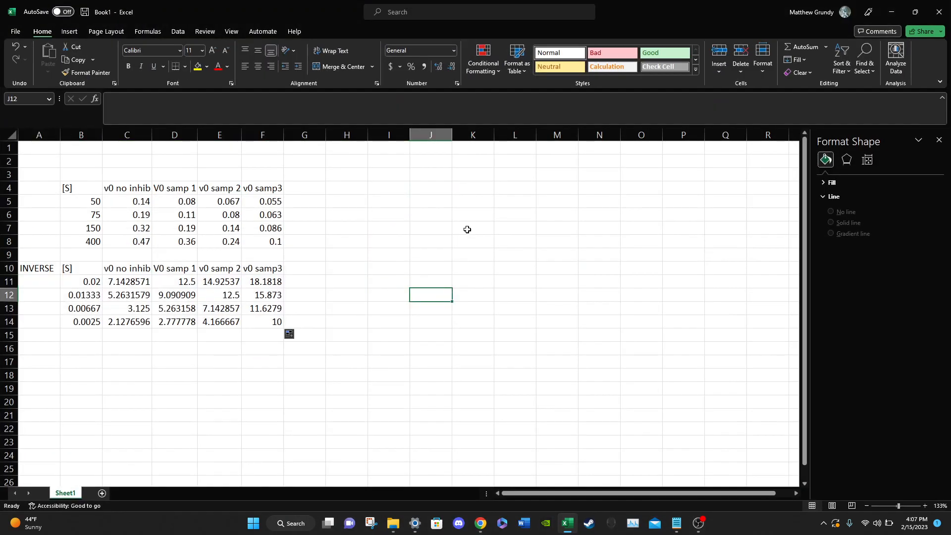
click(530, 250)
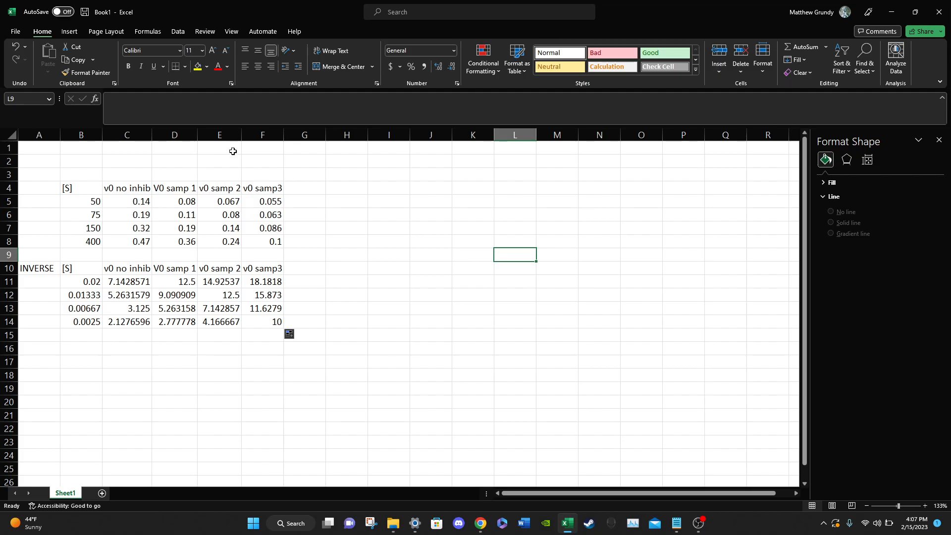
click(75, 34)
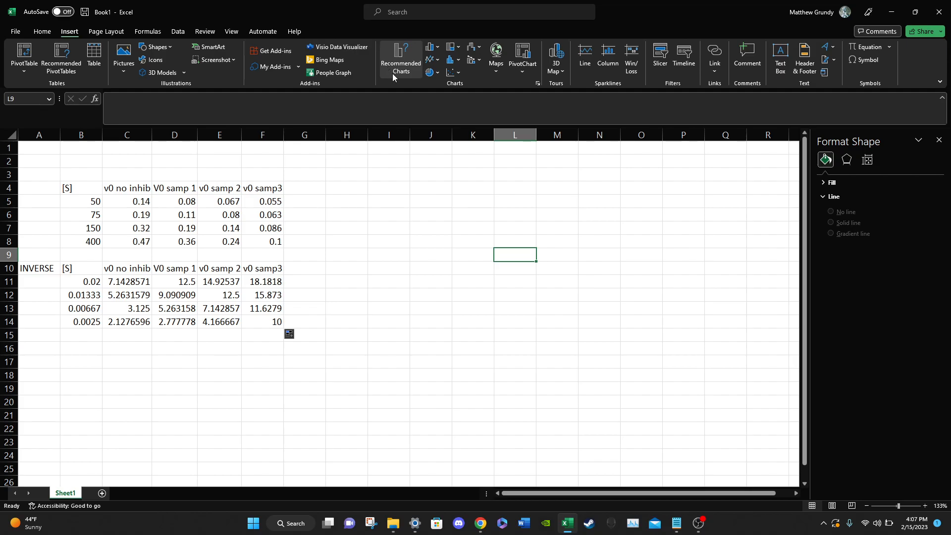
click(452, 74)
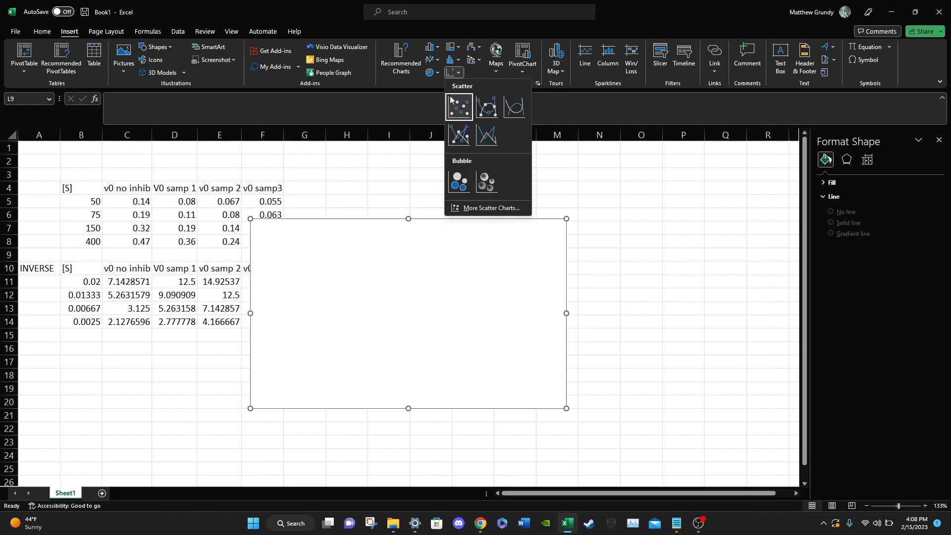
click(487, 103)
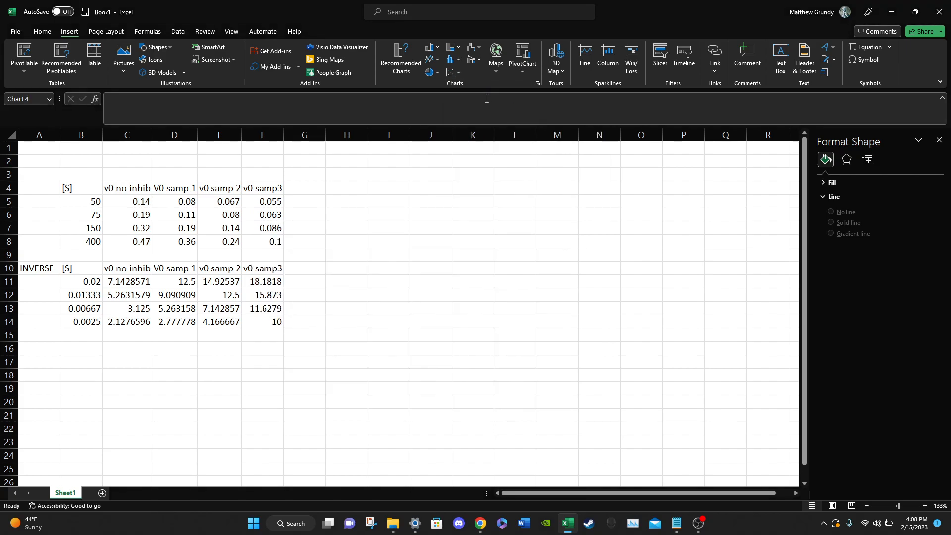
Move the blank chart beside the data tables and enlarge it to span about columns H to R and rows 4 to 21
drag(421, 232, 613, 196)
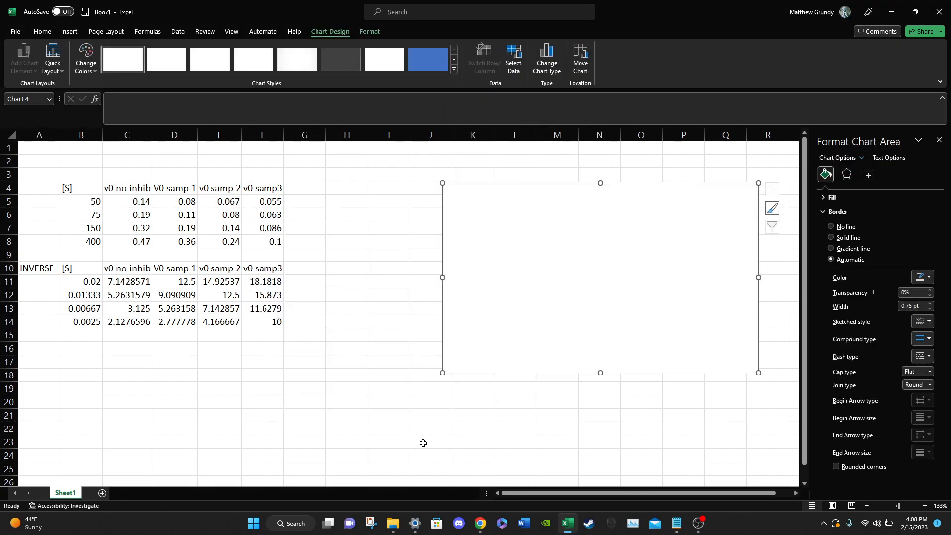
drag(442, 373, 357, 418)
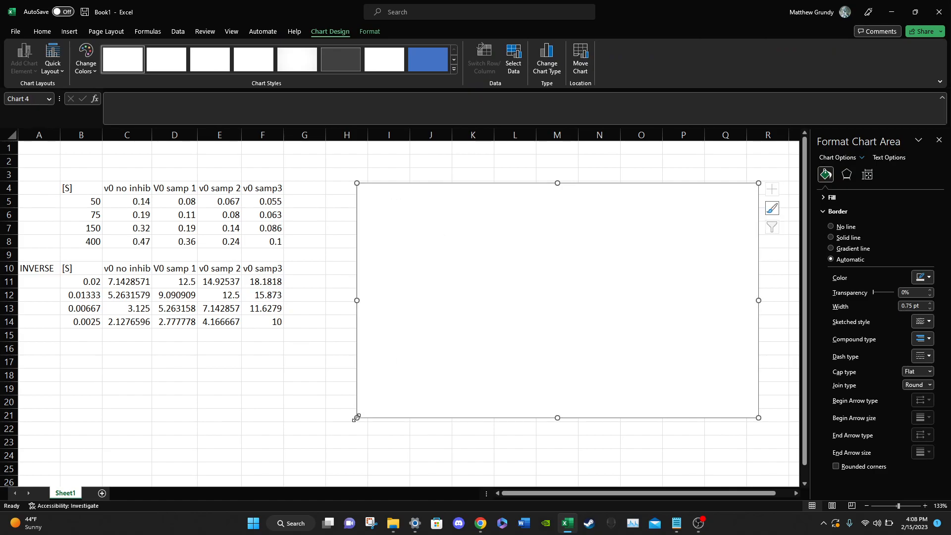
click(324, 398)
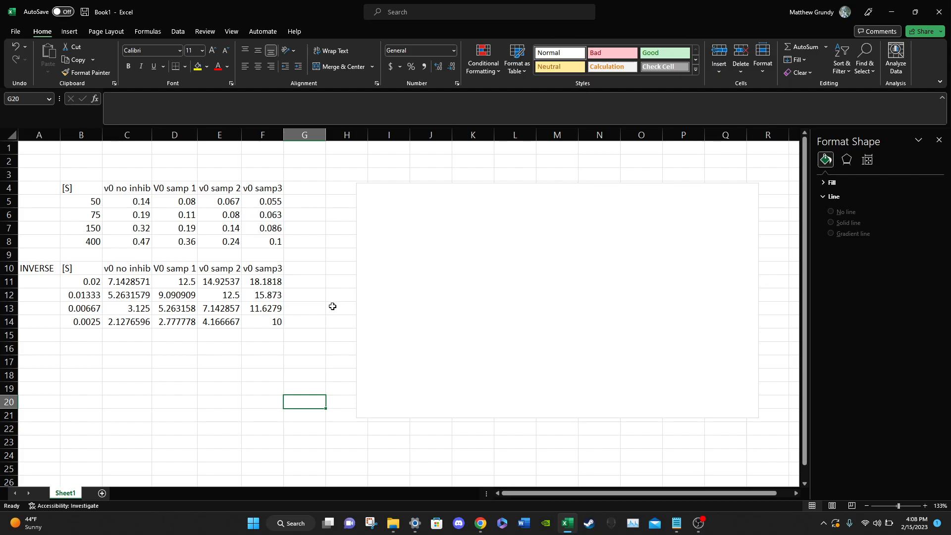
Set the chart's data range to B10:F14 and swap rows and columns so each v0 column is a series
click(437, 259)
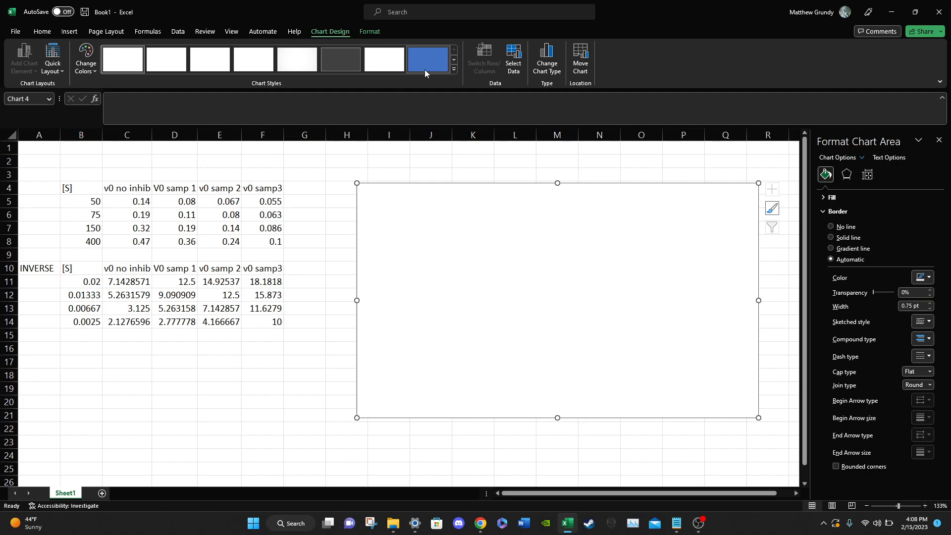
click(507, 55)
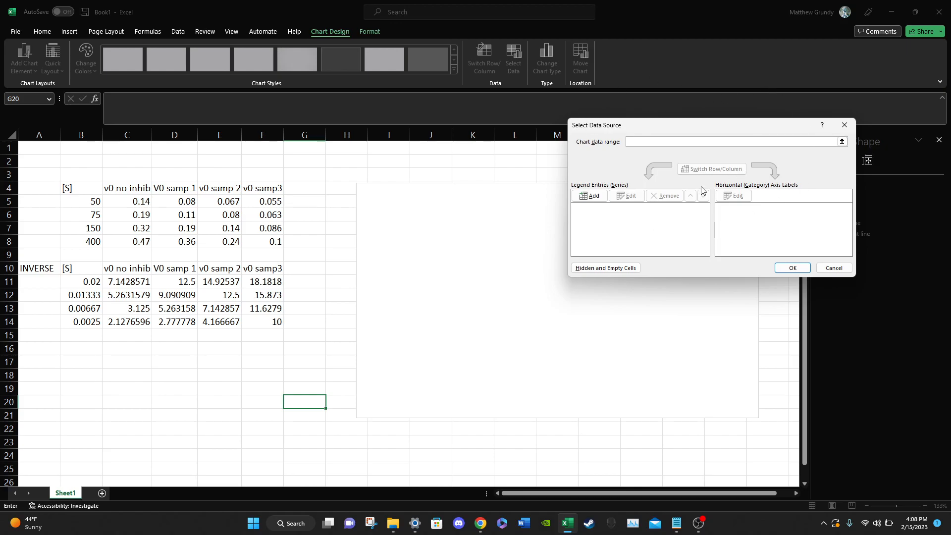
drag(726, 5, 559, 56)
click(751, 53)
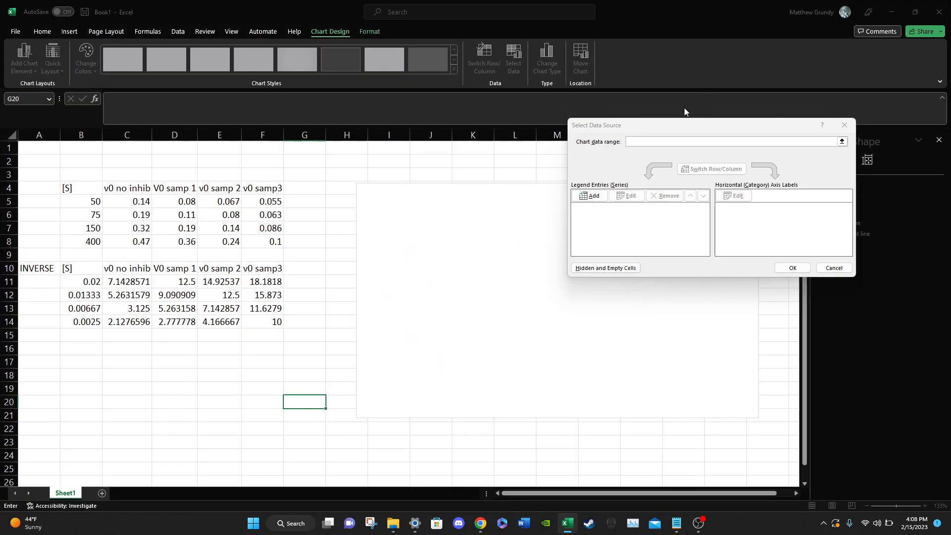
click(638, 143)
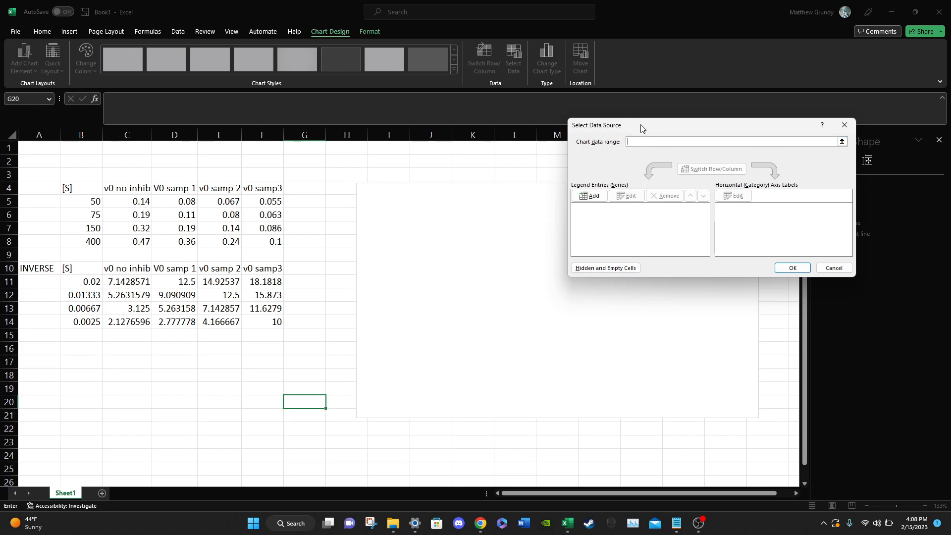
click(79, 267)
mouse_move(79, 266)
mouse_down()
mouse_move(131, 269)
mouse_move(218, 302)
mouse_move(256, 300)
mouse_move(283, 320)
mouse_move(250, 323)
mouse_up()
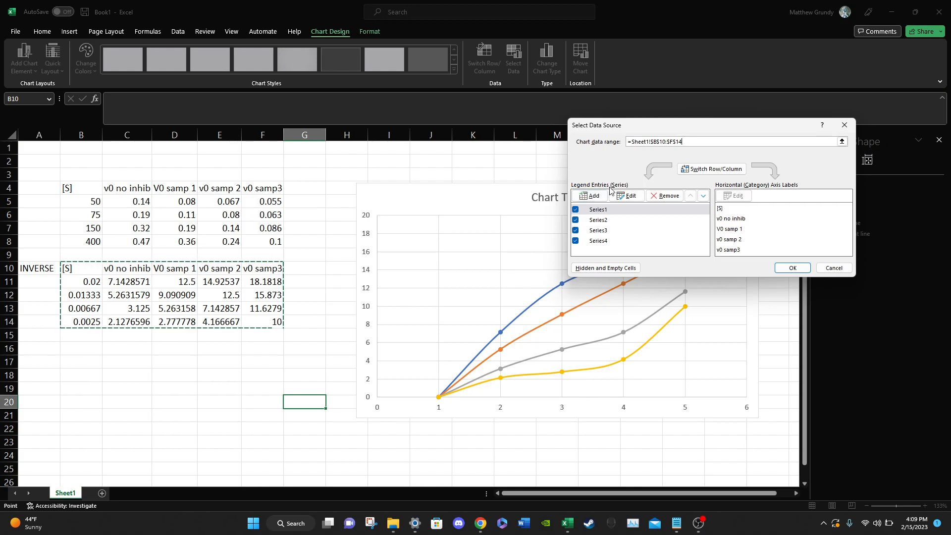
click(700, 171)
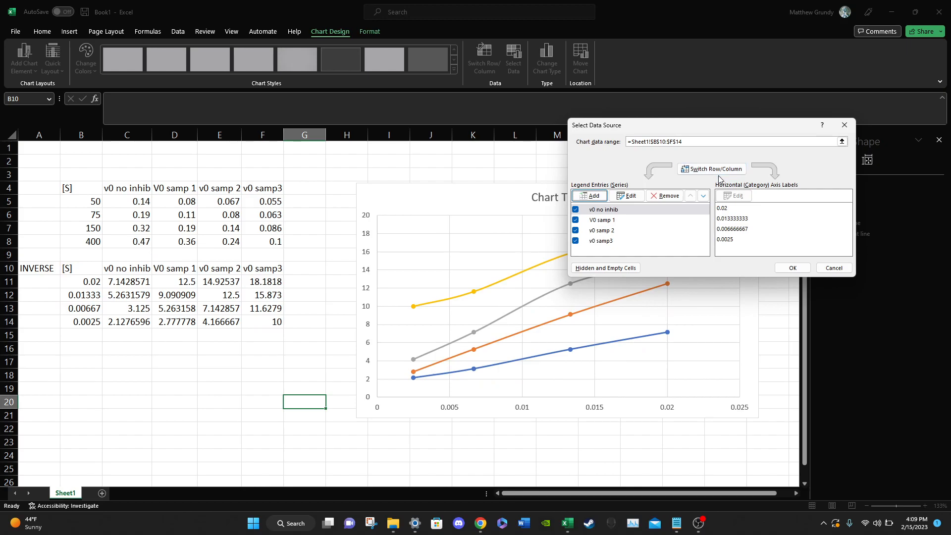
click(788, 266)
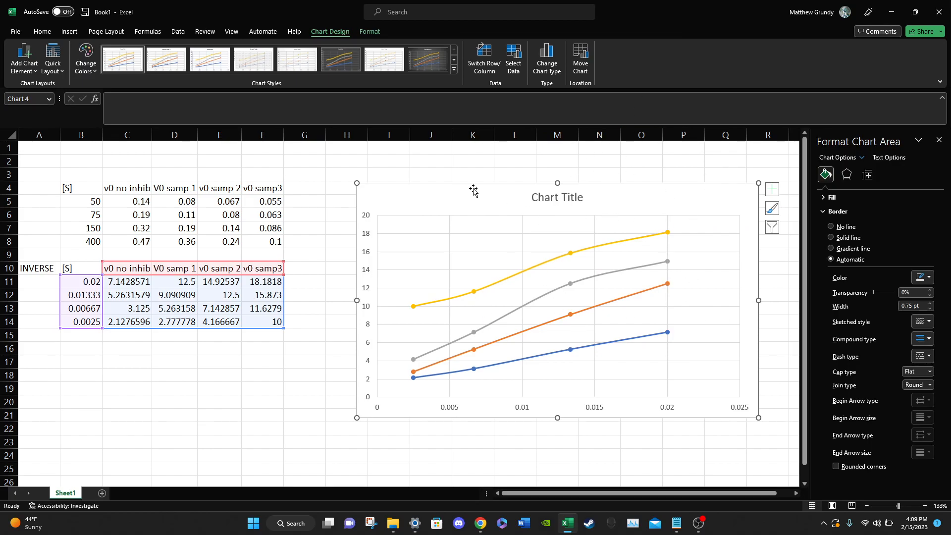
View the Lineweaver–Burk plot reference image in the browser, and return to the maximized Excel workbook
double_click(668, 10)
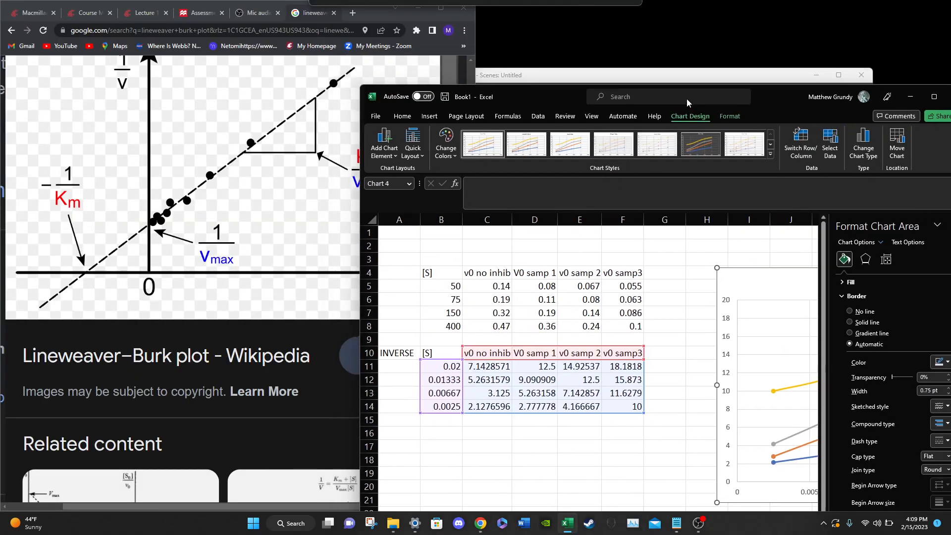
click(364, 15)
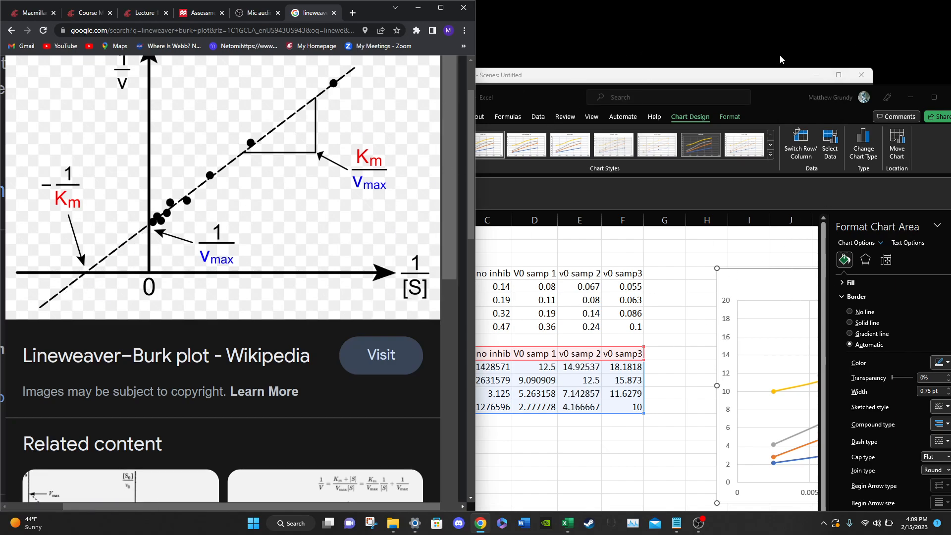
drag(777, 111, 600, 40)
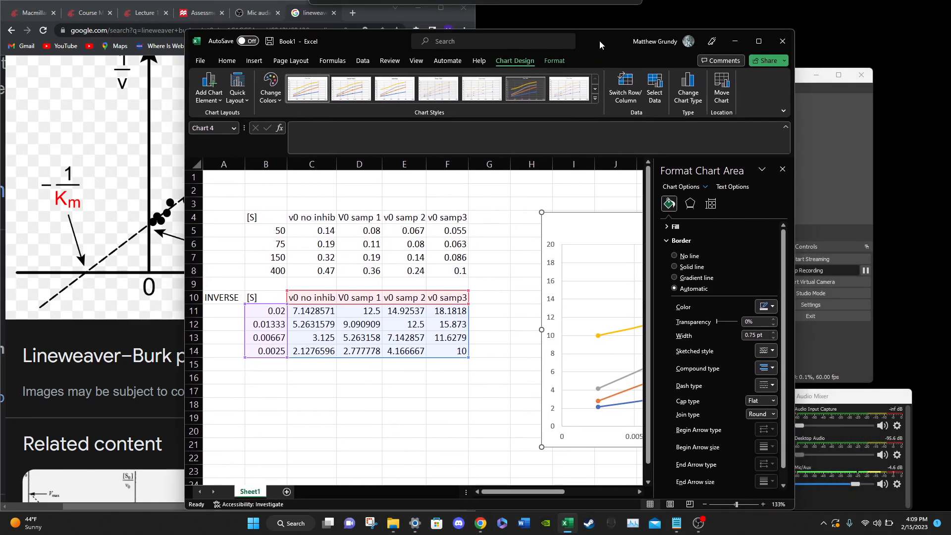
double_click(600, 40)
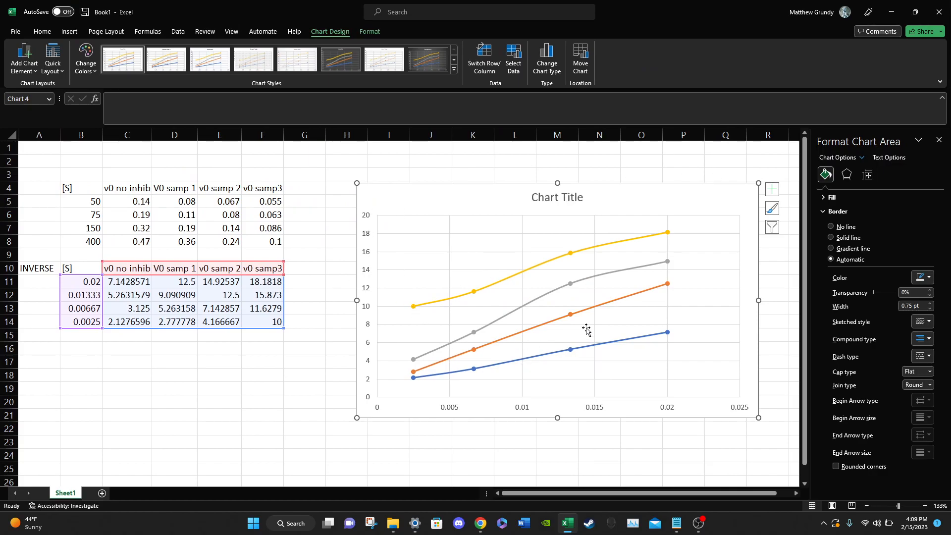
click(343, 310)
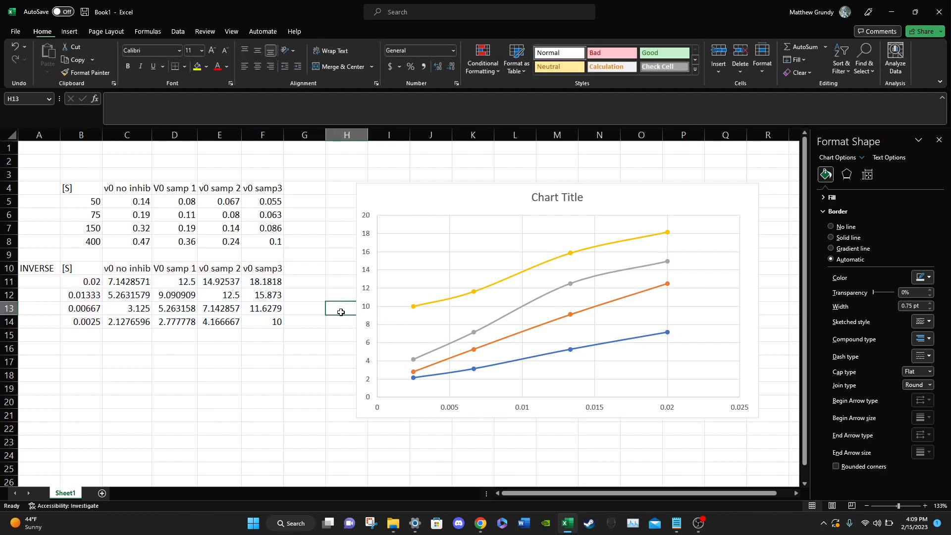
click(134, 274)
click(181, 271)
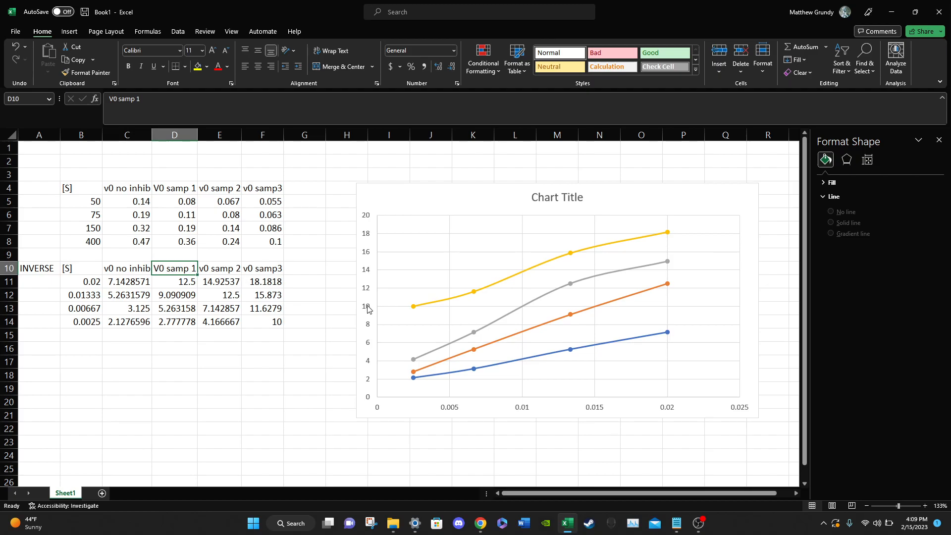
Add a legend to the scatter chart to identify the no-inhibitor and sample series
click(698, 202)
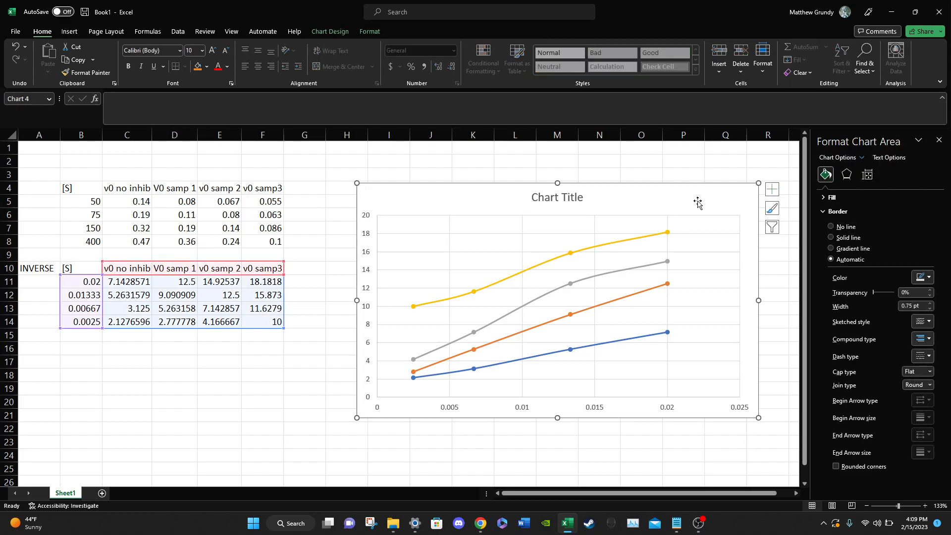
click(770, 191)
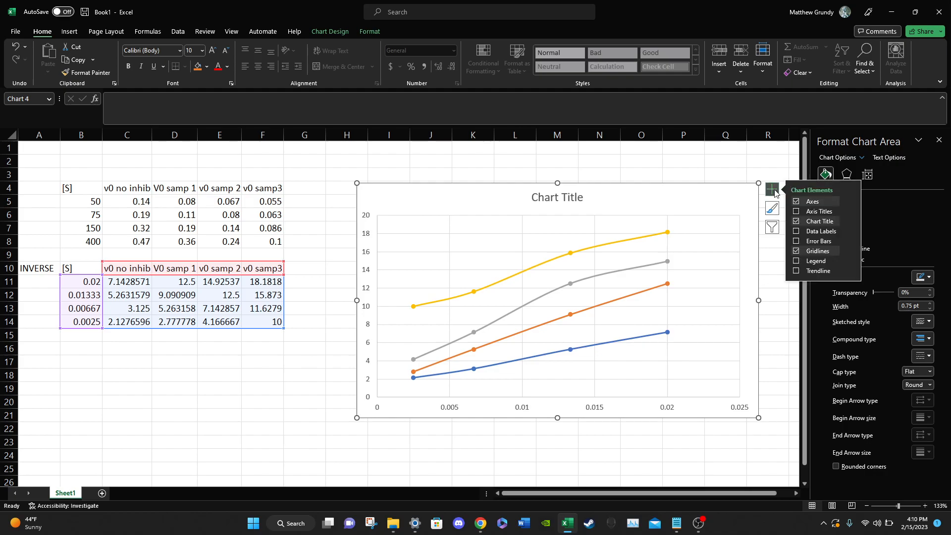
click(795, 261)
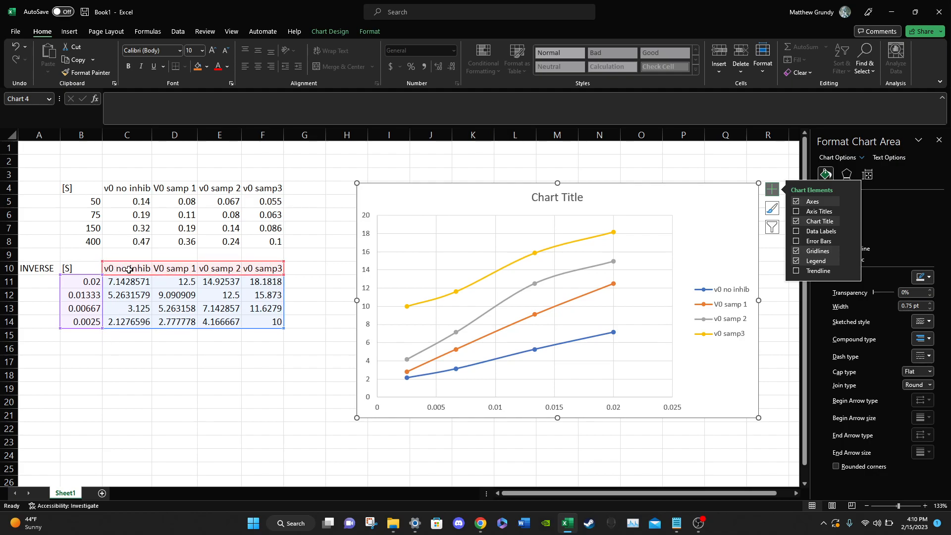
mouse_move(558, 309)
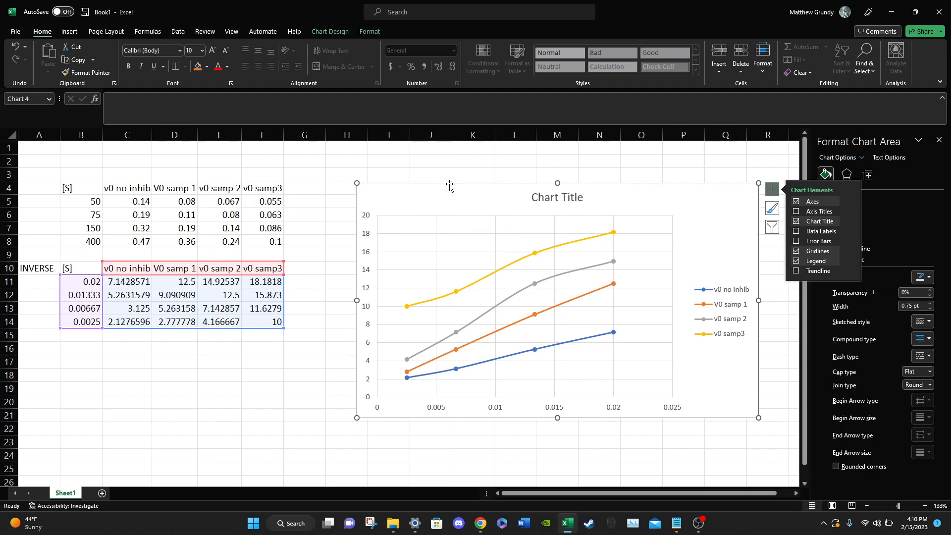
click(365, 276)
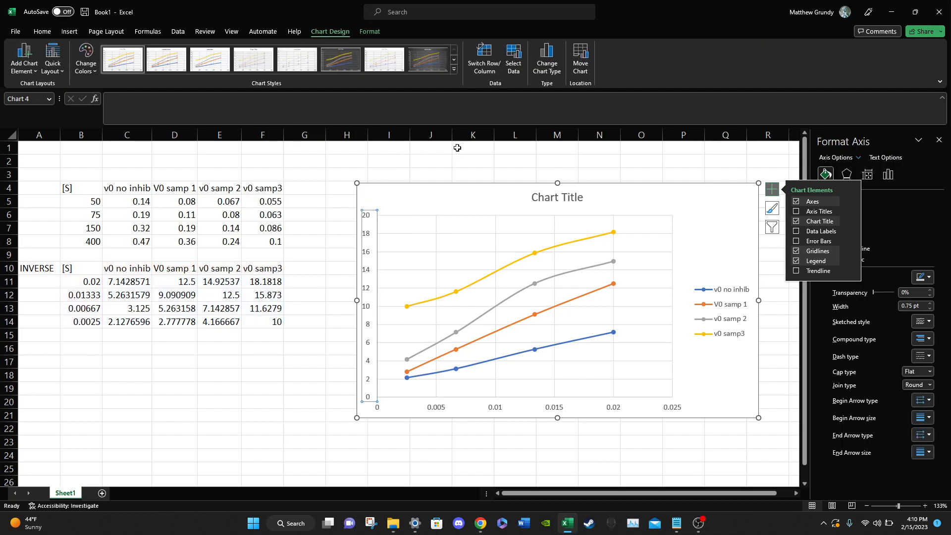
click(706, 163)
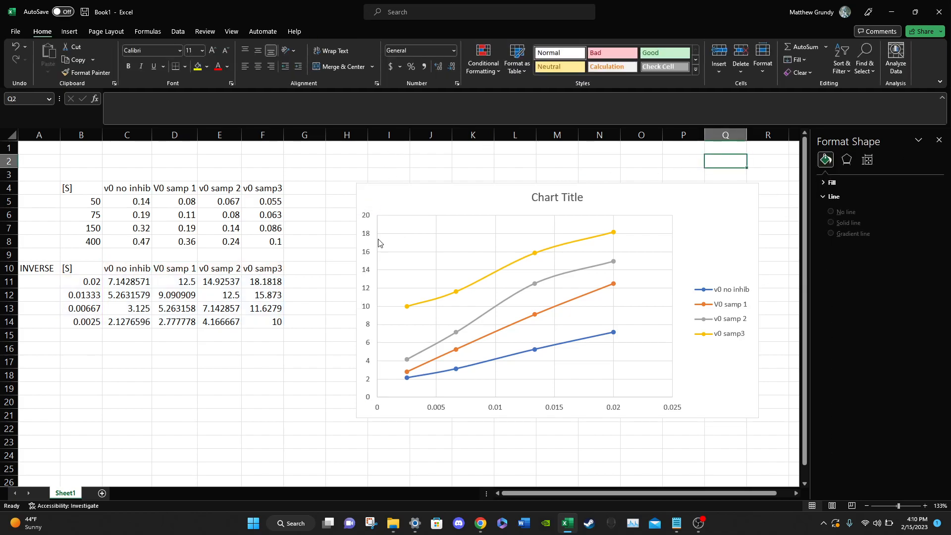
click(207, 417)
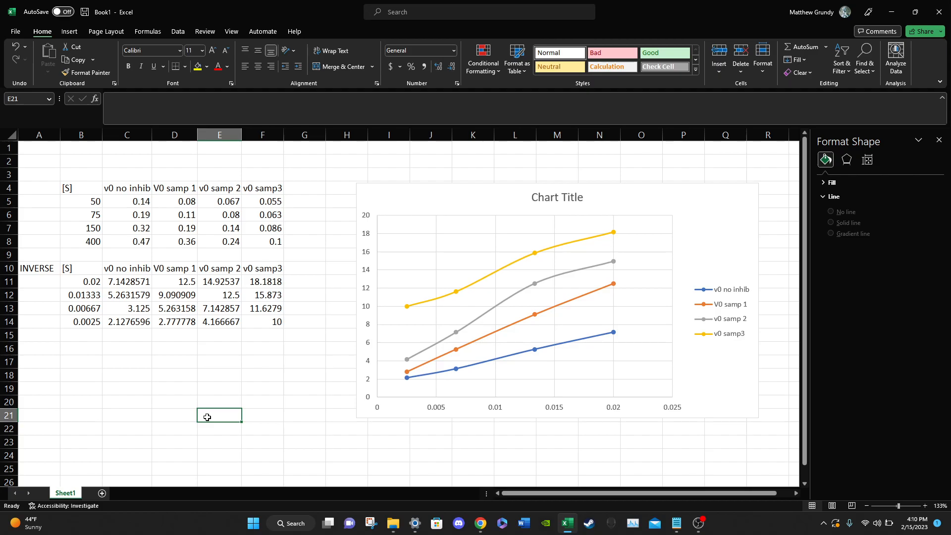
click(190, 401)
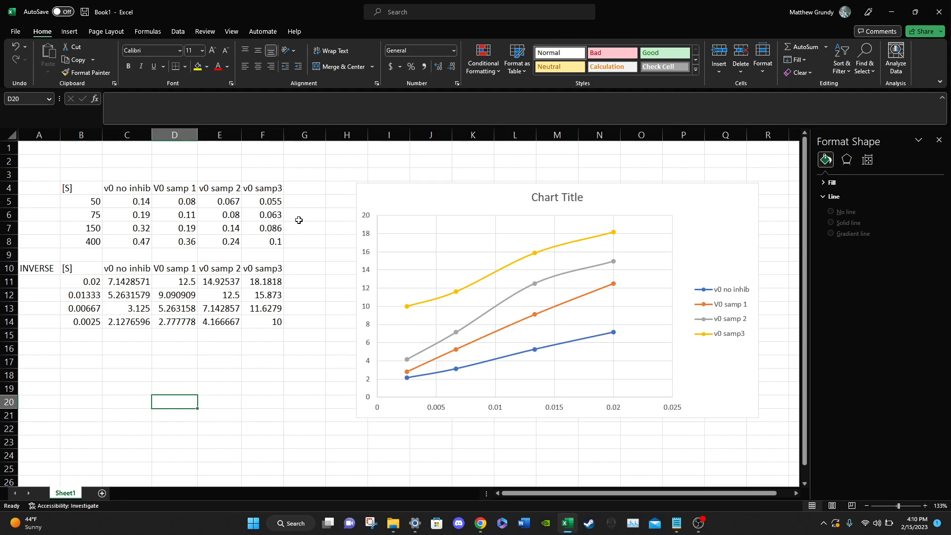
Set the minimum bound of the chart's vertical axis to -3
click(366, 274)
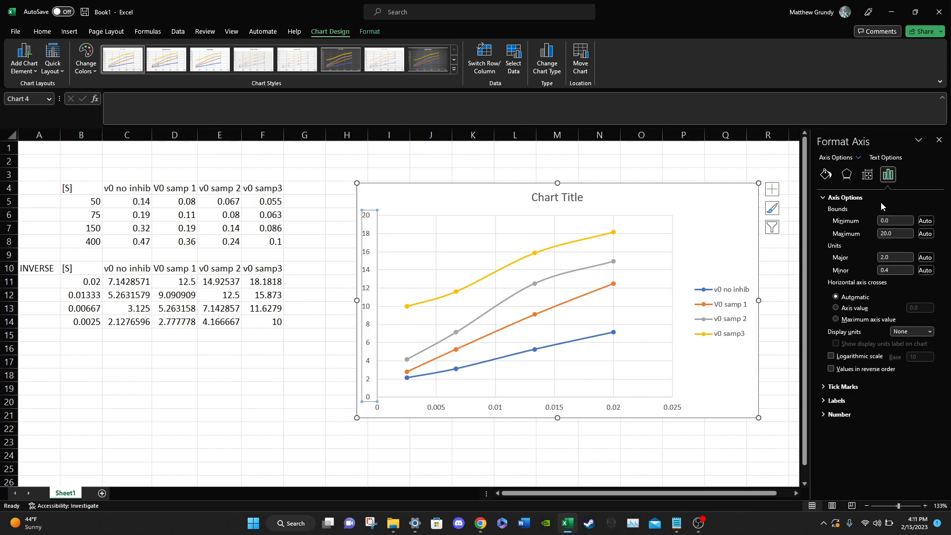
click(883, 221)
text(-3)
key(Return)
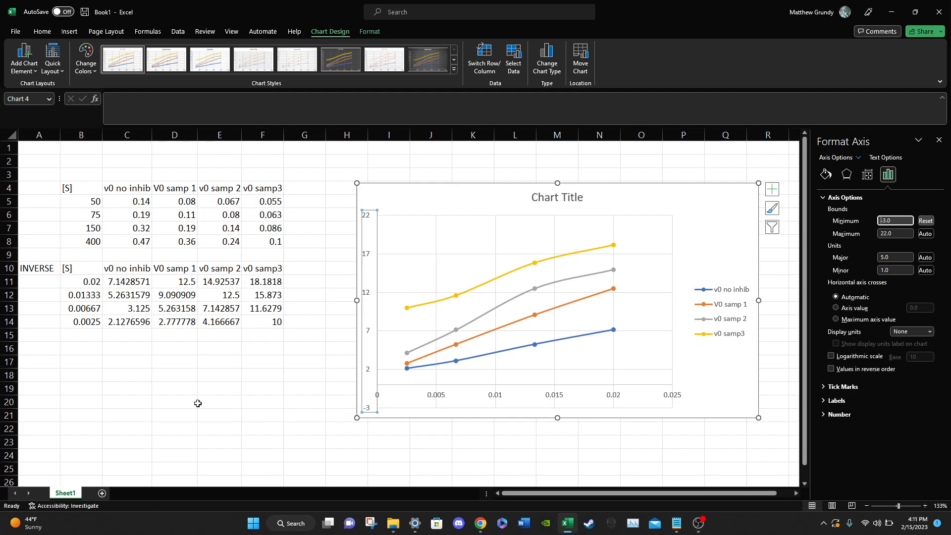
click(173, 400)
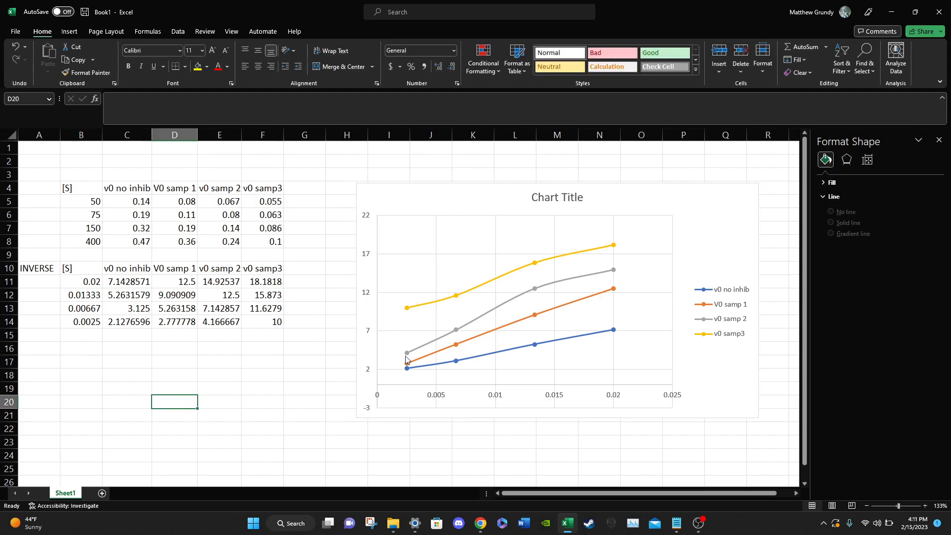
Set the minimum bound of the chart's horizontal axis to -0.03
click(497, 395)
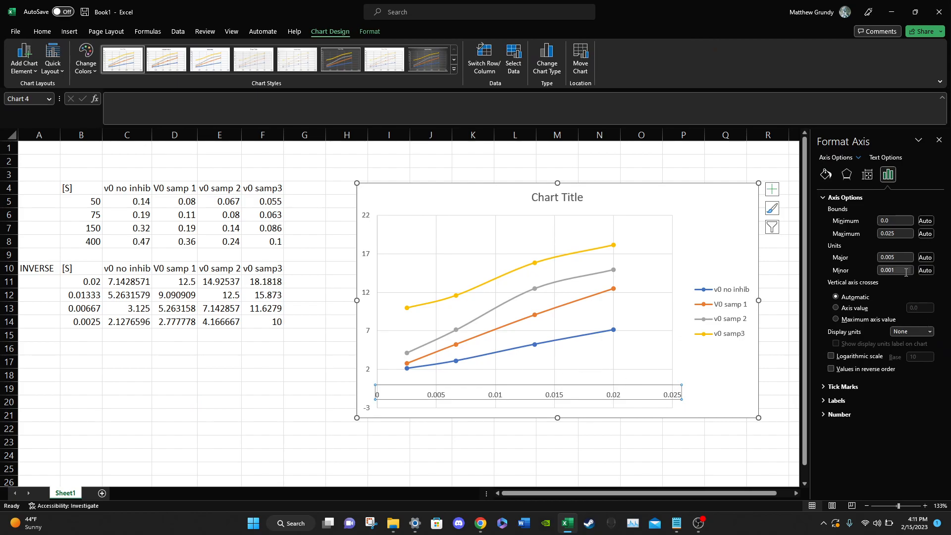
click(887, 223)
text(-0.)
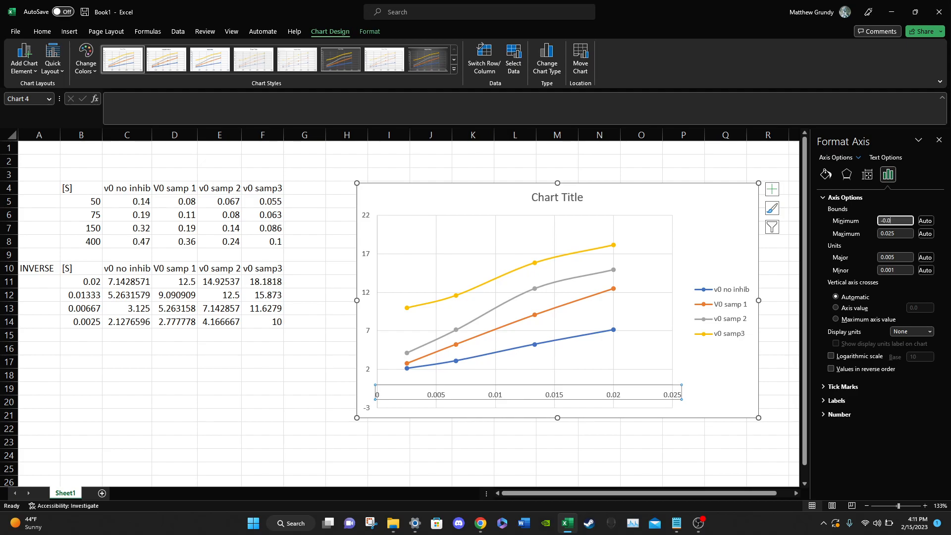
text(03)
key(Return)
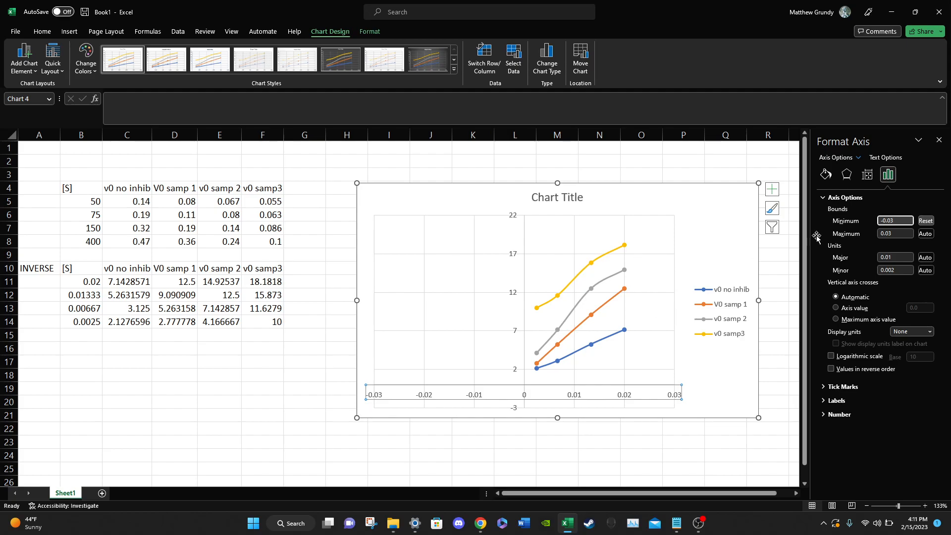
Set the horizontal axis maximum bound to 0.023 and move the legend to the lower-right corner of the chart
click(891, 234)
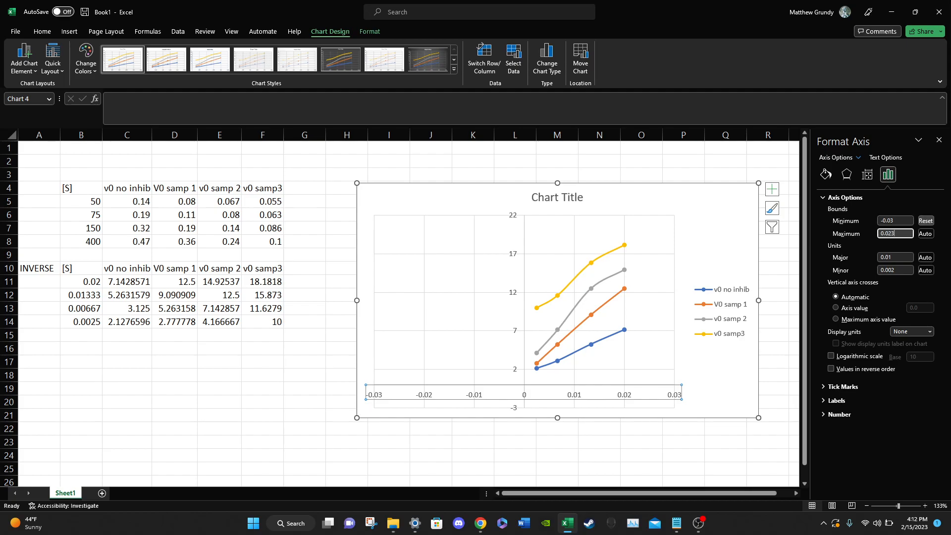
key(Return)
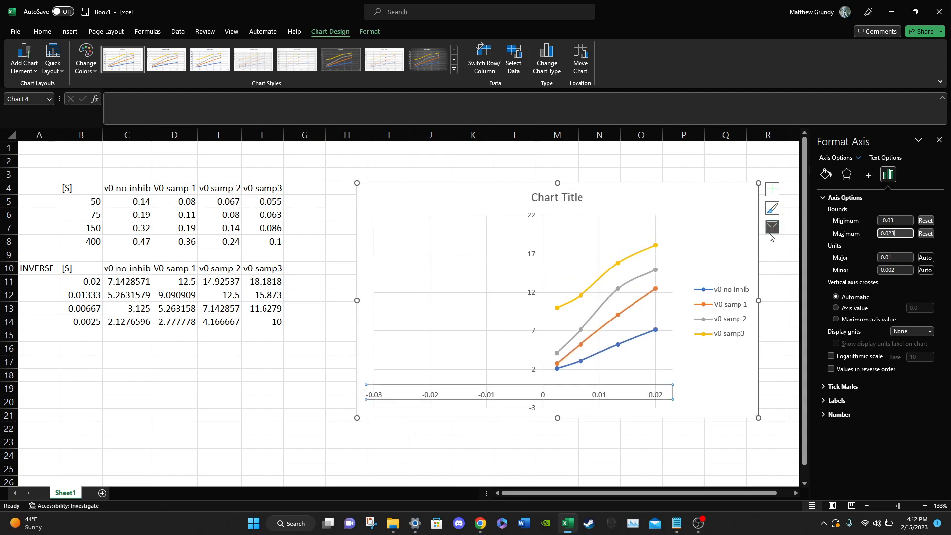
click(730, 287)
drag(715, 282, 717, 343)
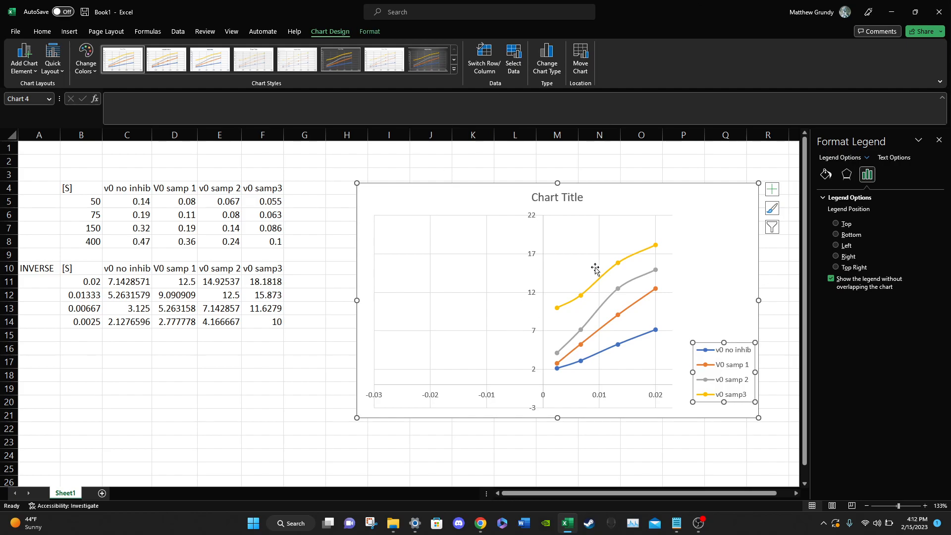
mouse_move(580, 304)
click(576, 299)
click(586, 323)
click(588, 341)
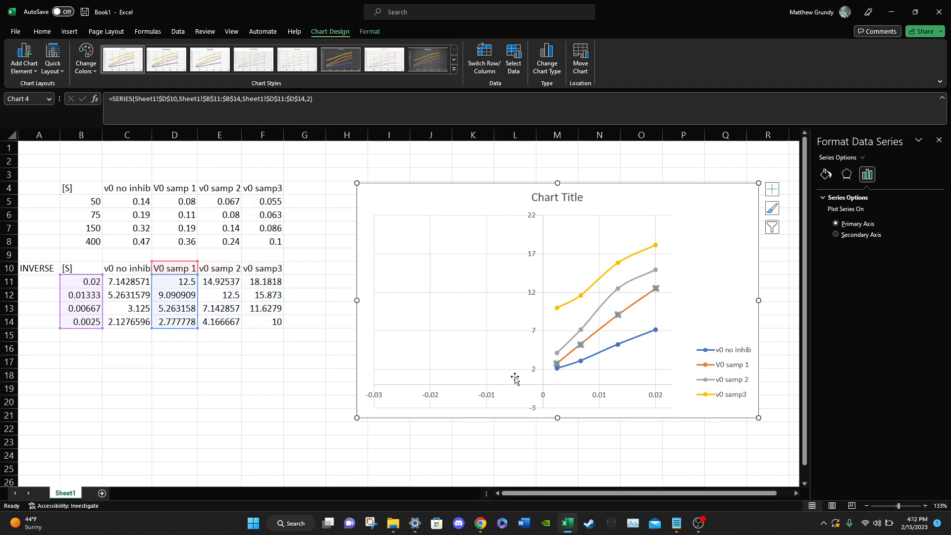
click(679, 165)
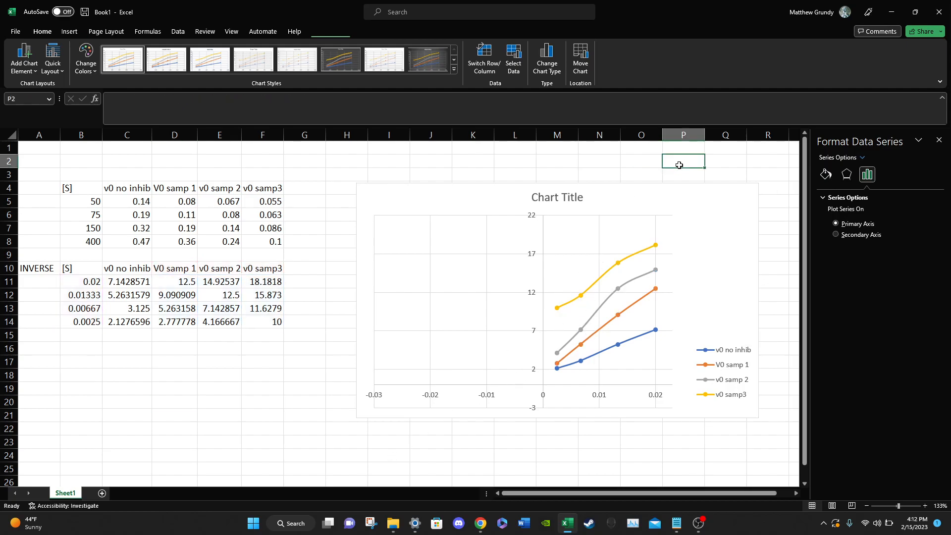
drag(689, 10, 522, 2)
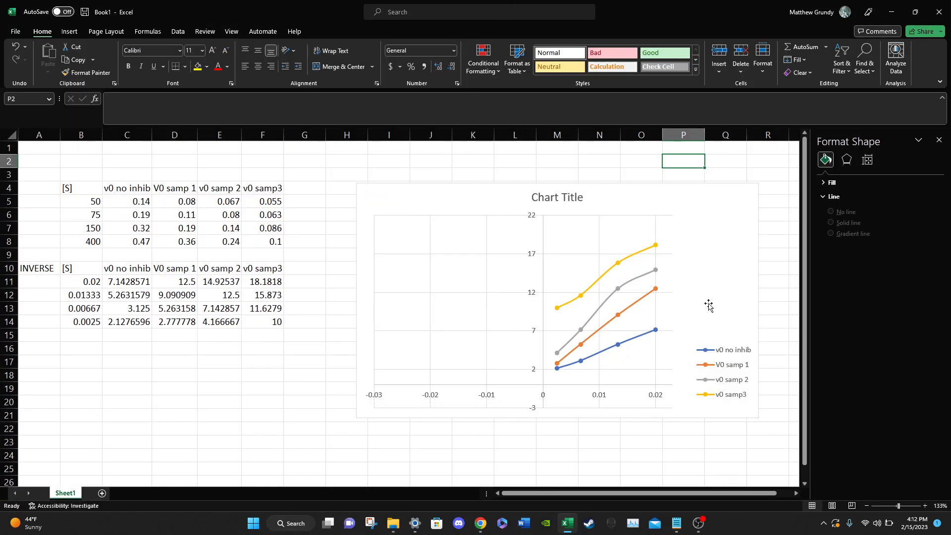
click(712, 233)
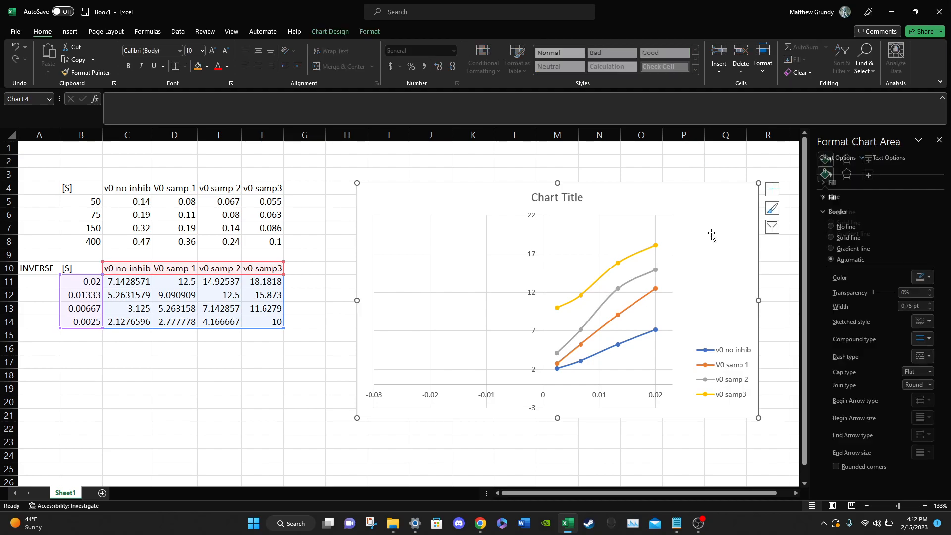
Add a linear trendline to the v0 no inhib series in the chart
mouse_move(608, 352)
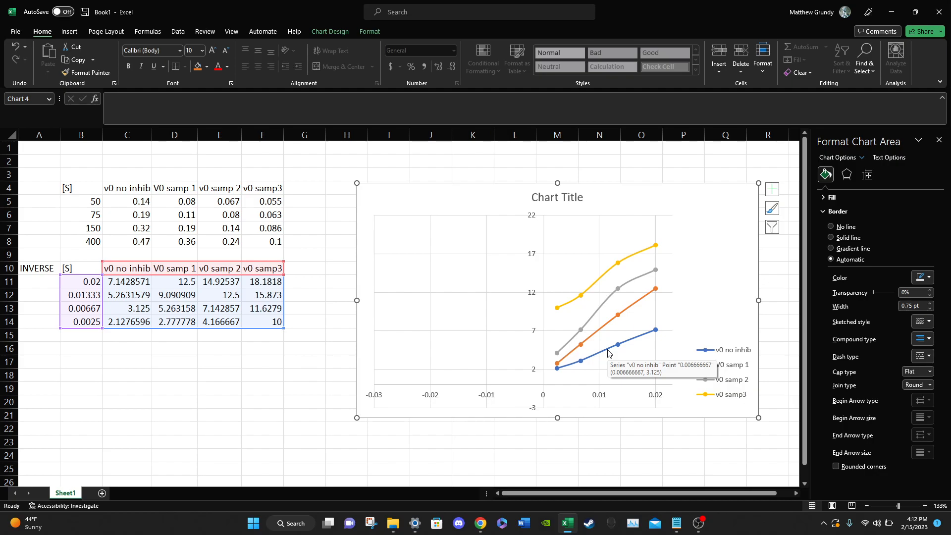
click(608, 354)
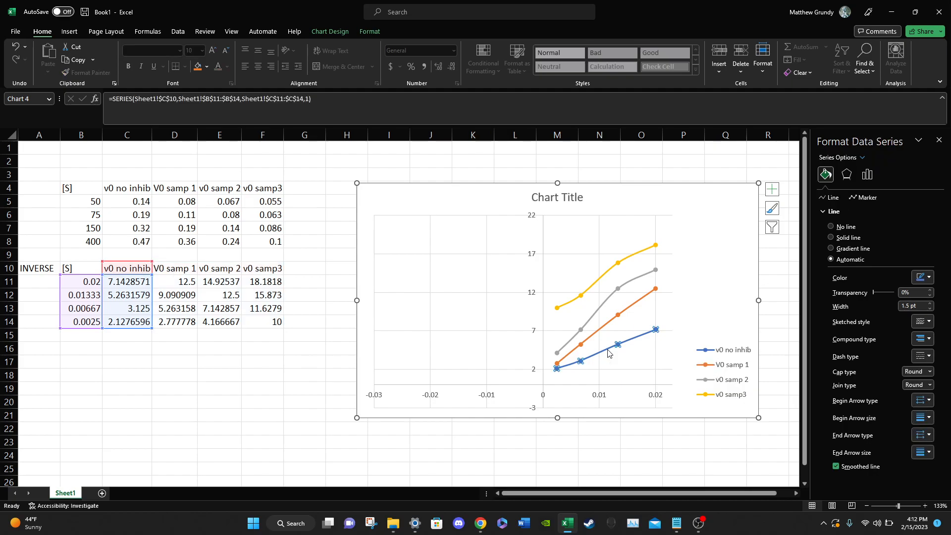
ctrl+scroll(608, 353, up, 7)
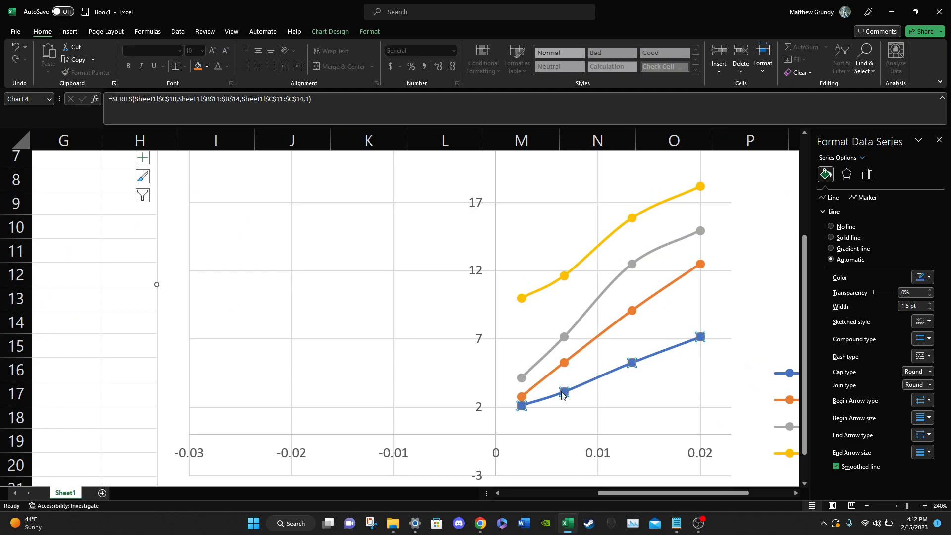
ctrl+scroll(563, 394, down, 7)
ctrl+scroll(573, 369, up, 3)
ctrl+scroll(572, 369, down, 4)
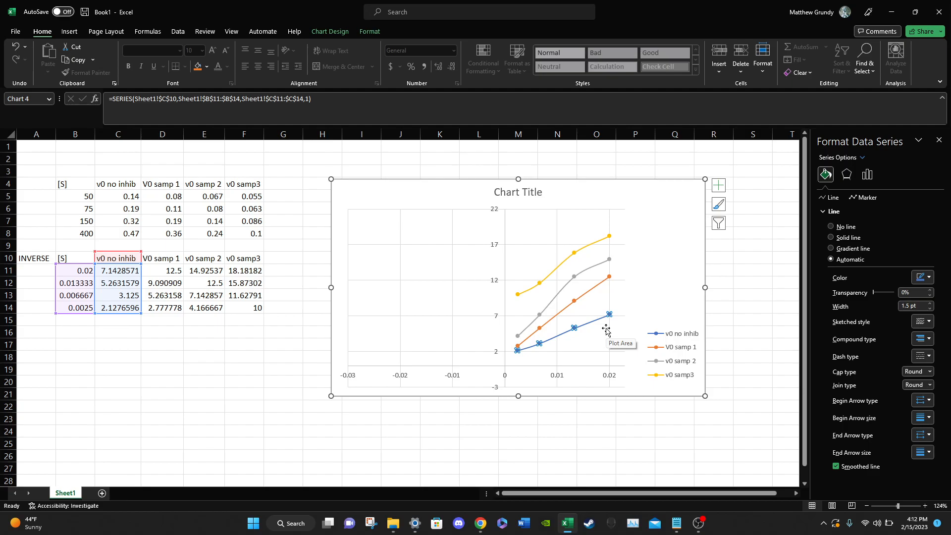
click(719, 187)
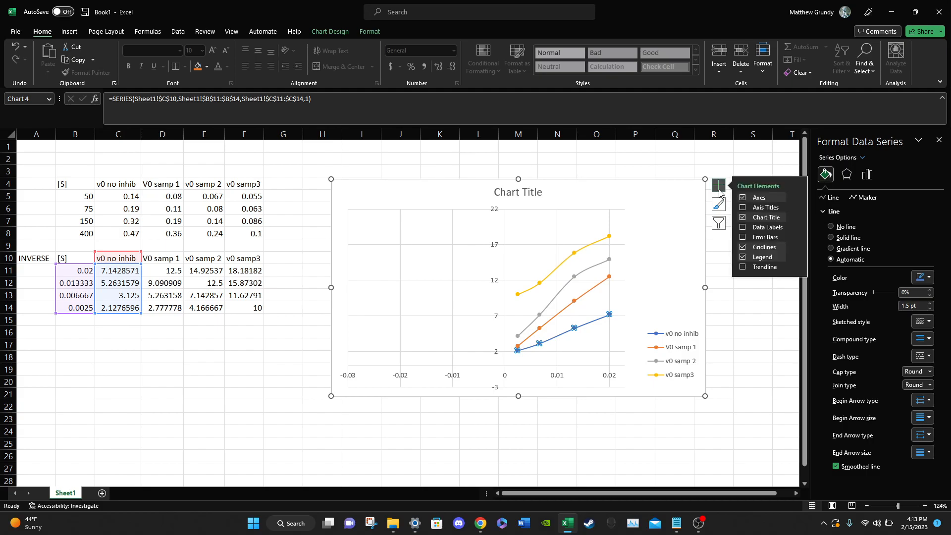
click(743, 268)
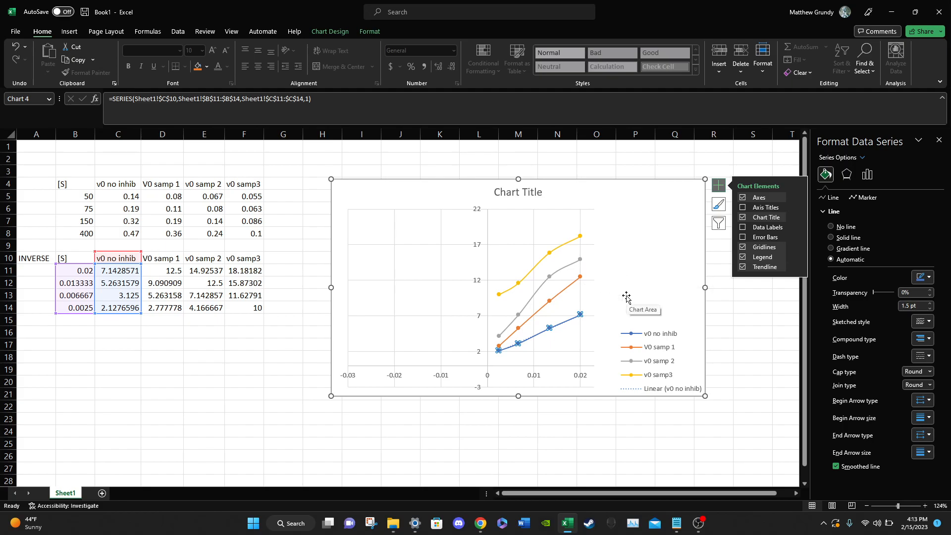
click(719, 347)
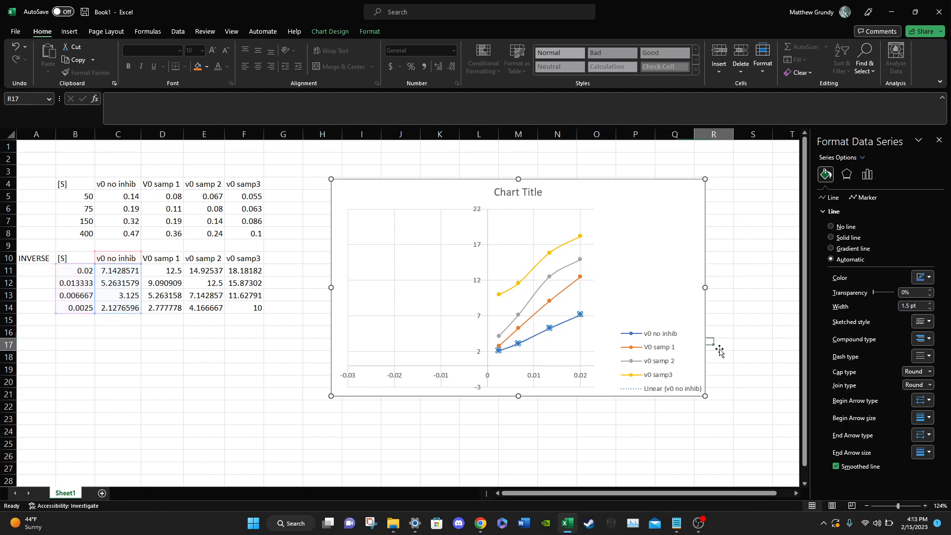
Add a linear trendline to the V0 samp 1 series in the chart
click(548, 305)
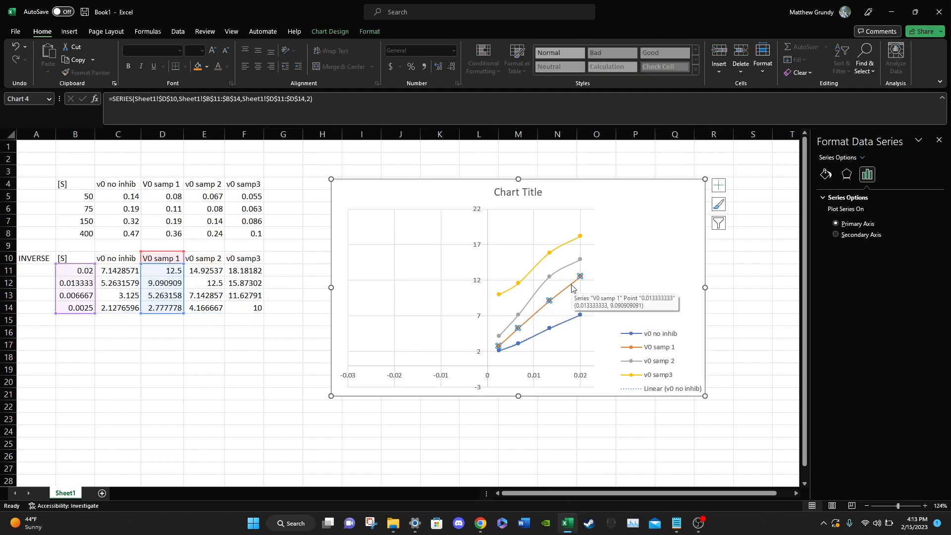
click(719, 186)
click(742, 267)
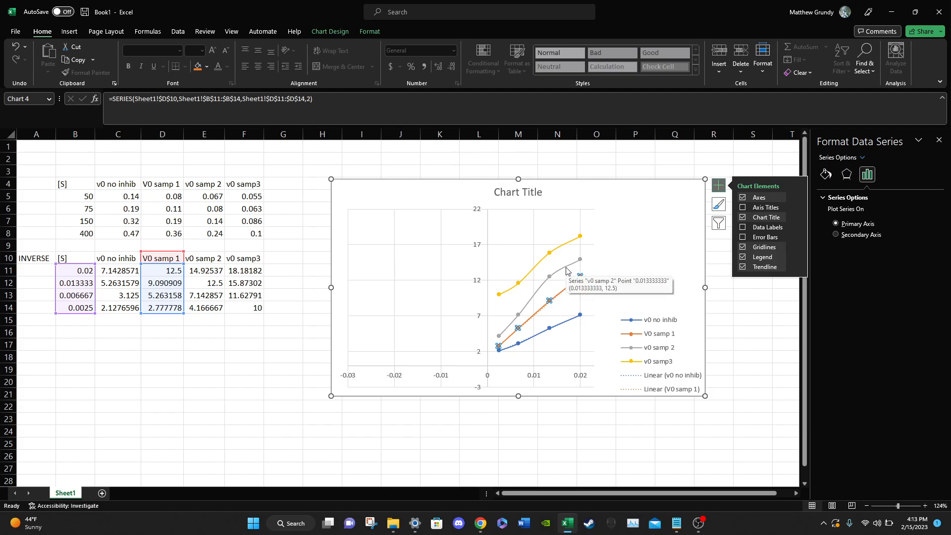
Add a linear trendline to the v0 samp 2 series in the chart
click(566, 270)
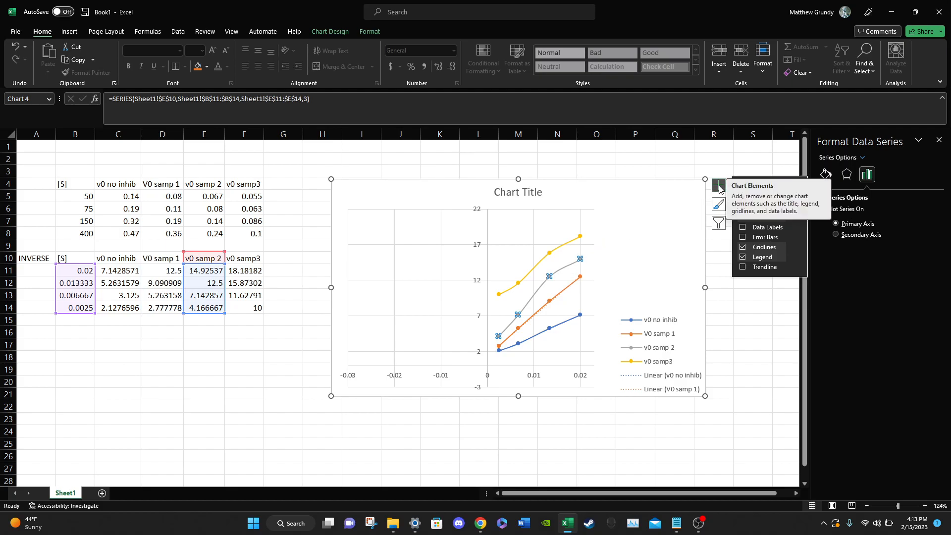
click(742, 268)
click(742, 308)
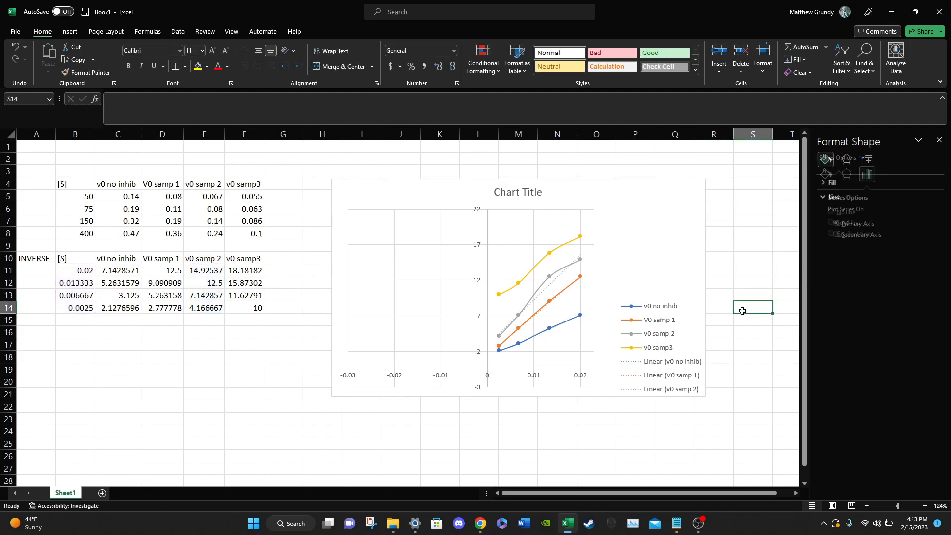
Add a linear trendline to the v0 samp3 series in the chart
click(561, 251)
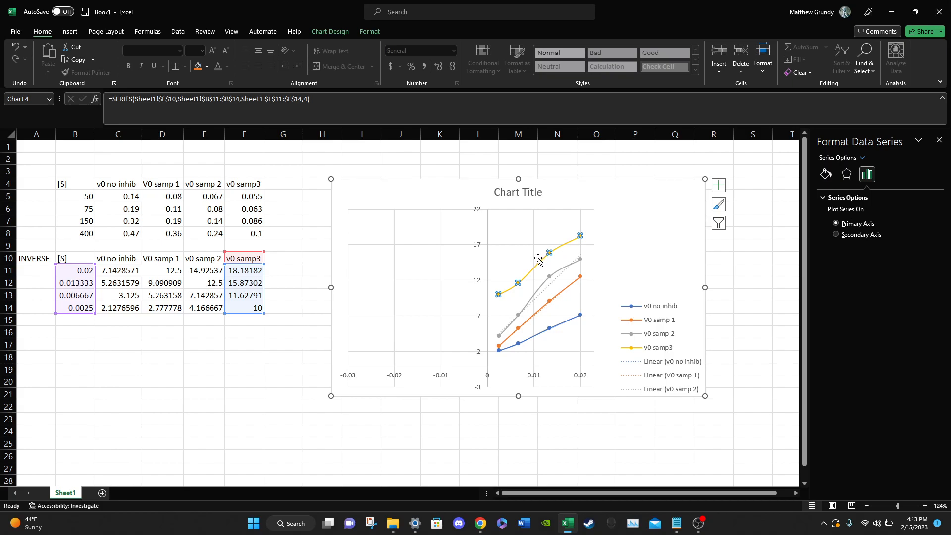
click(717, 188)
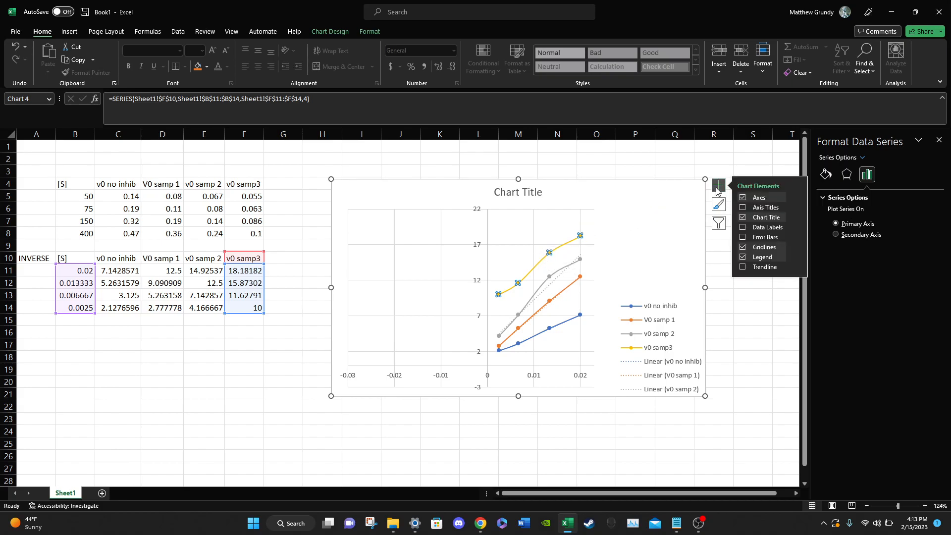
click(743, 268)
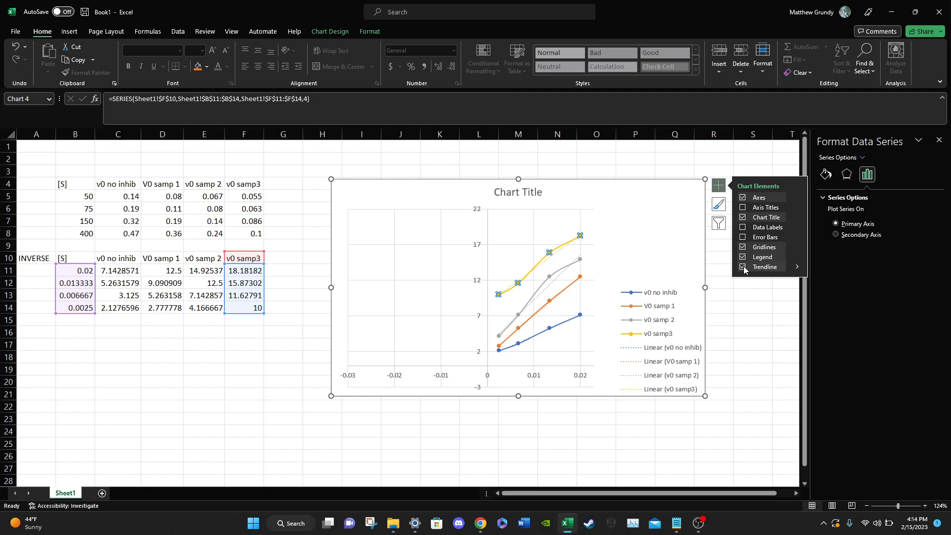
click(670, 169)
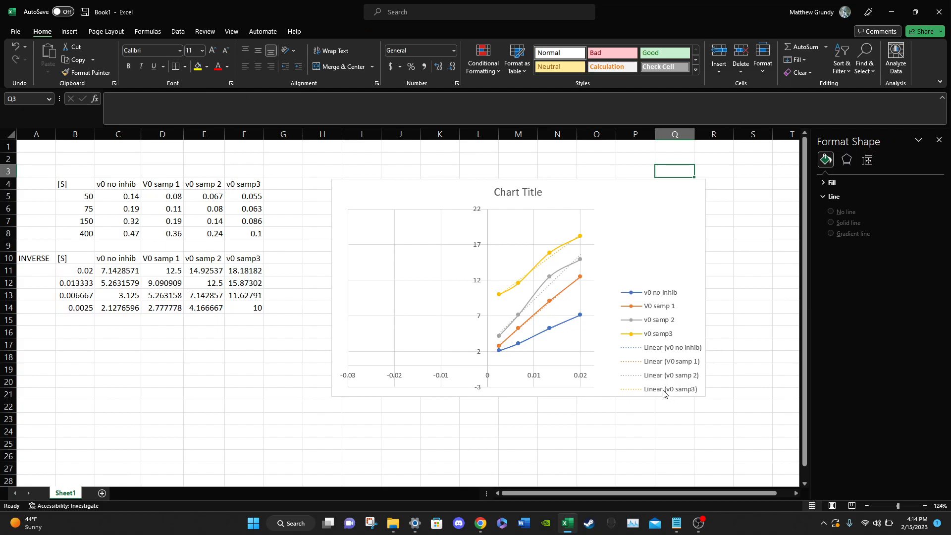
click(664, 351)
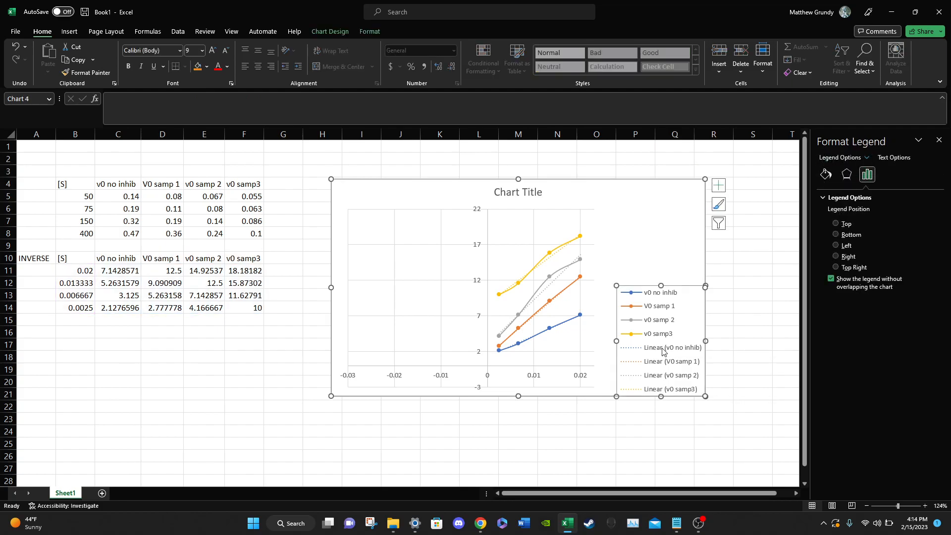
click(646, 252)
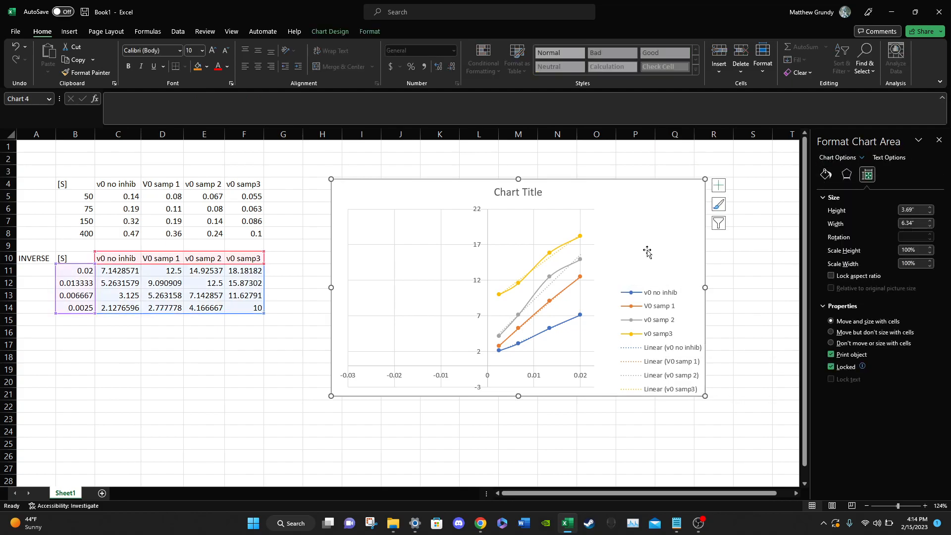
click(742, 258)
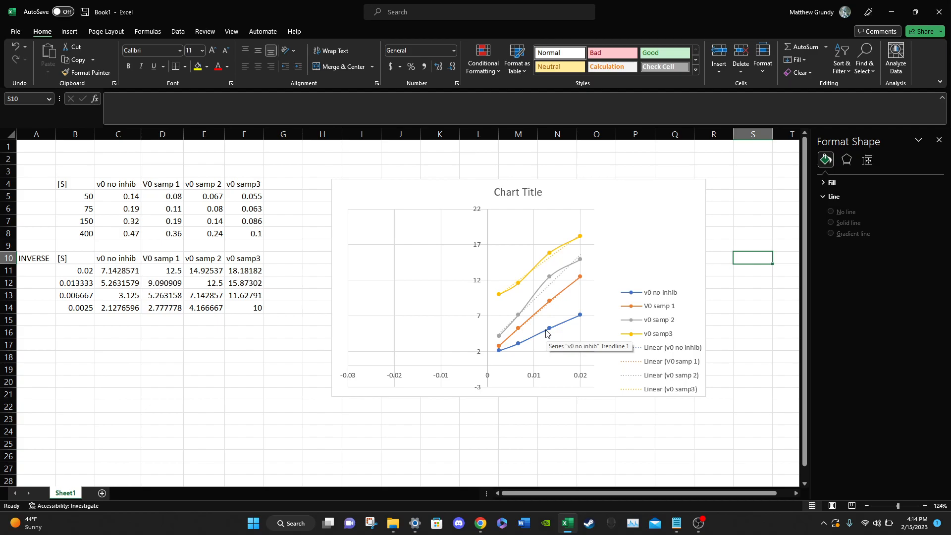
Forecast the v0 no inhib trendline backward past the horizontal axis and display its equation below the series line
click(547, 333)
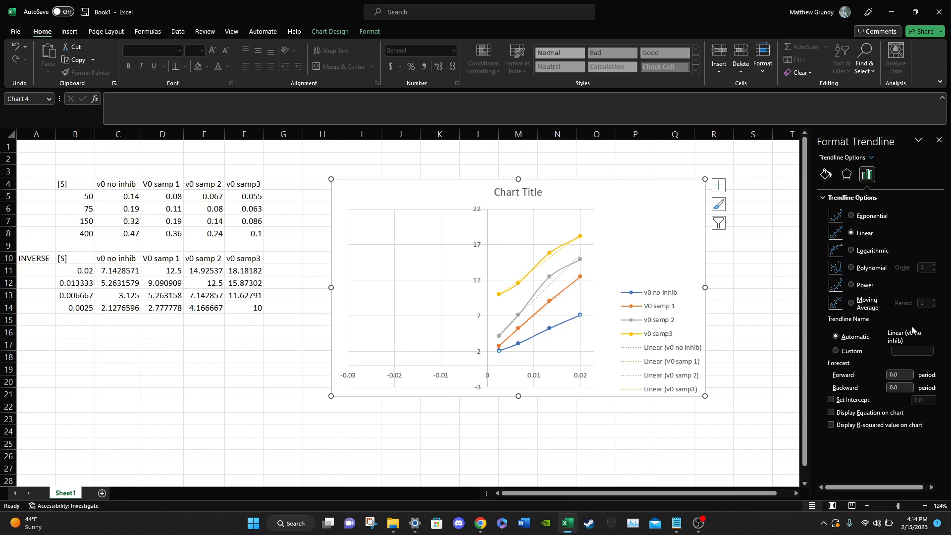
click(897, 385)
key(Return)
click(832, 413)
drag(548, 311, 582, 350)
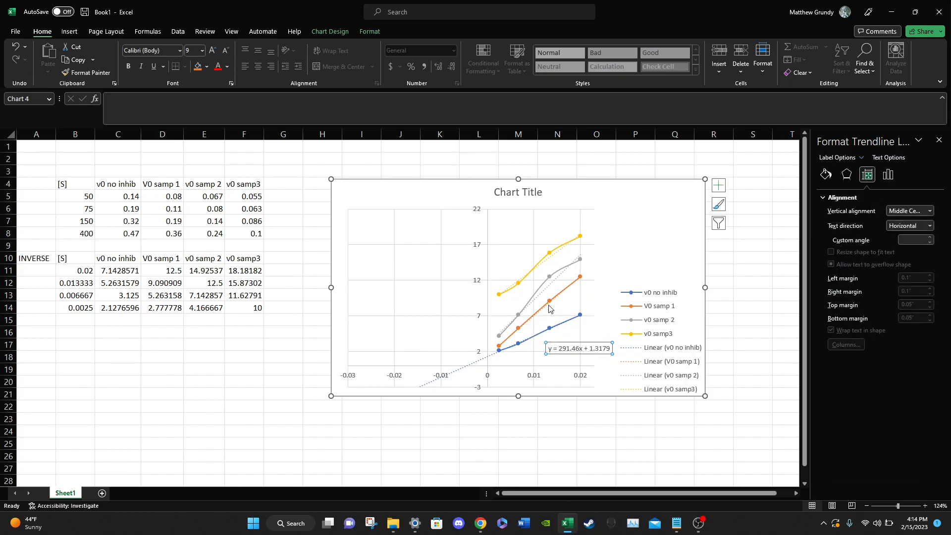
click(668, 169)
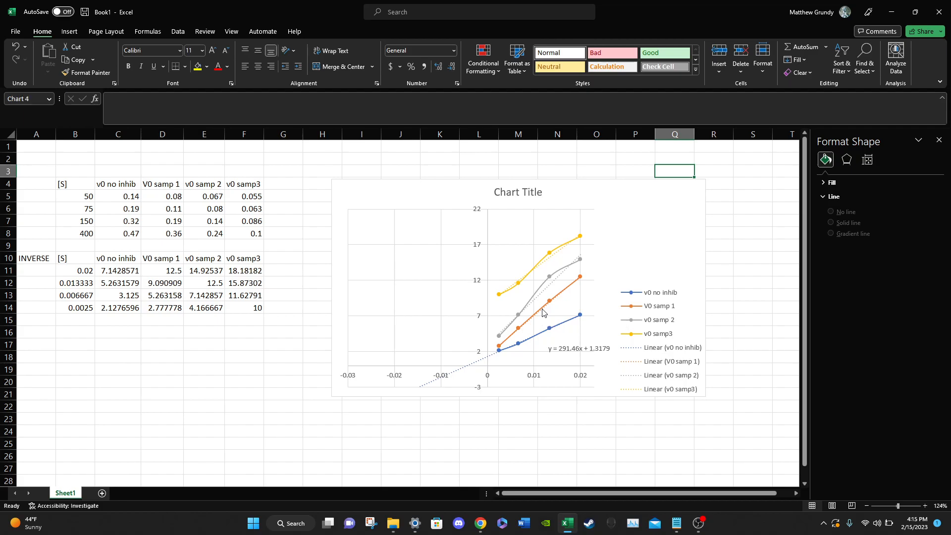
Forecast the V0 samp 1 trendline backward by 0.1 periods and display its equation beside the series, above the legend
click(543, 312)
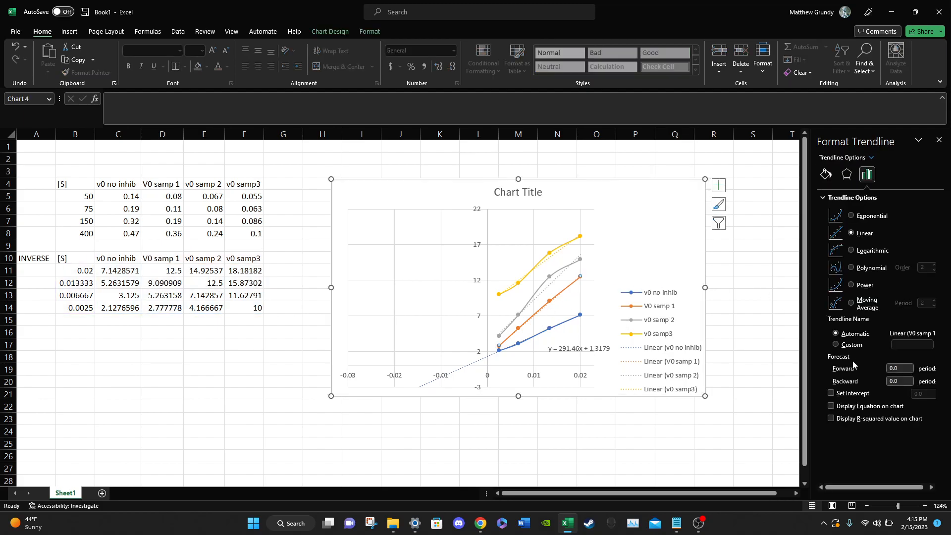
click(899, 381)
key(BackSpace)
text(1)
click(834, 405)
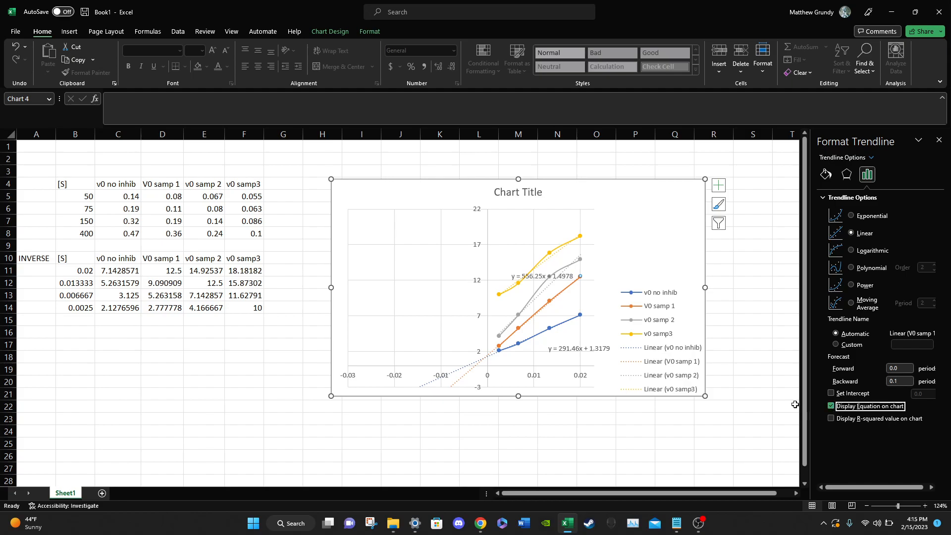
click(556, 276)
drag(556, 277, 634, 280)
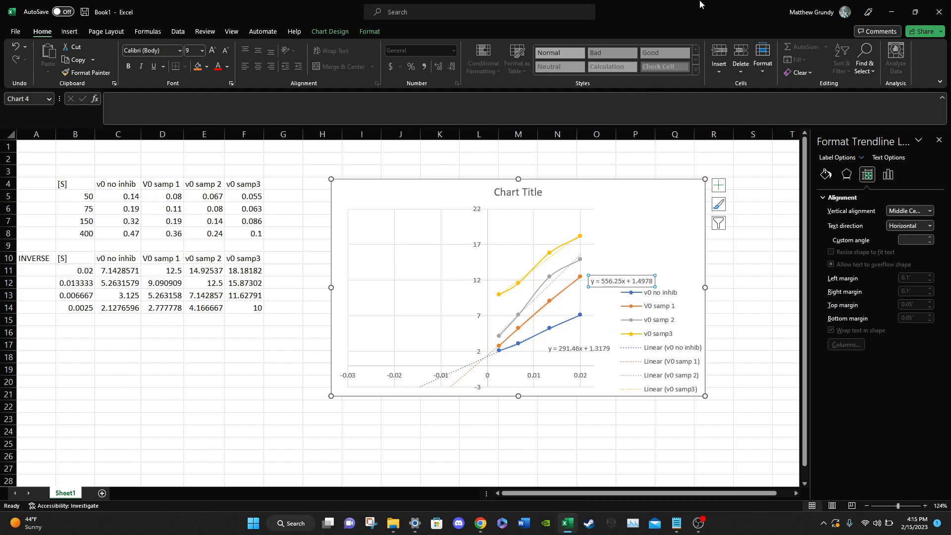
drag(699, 4, 443, 2)
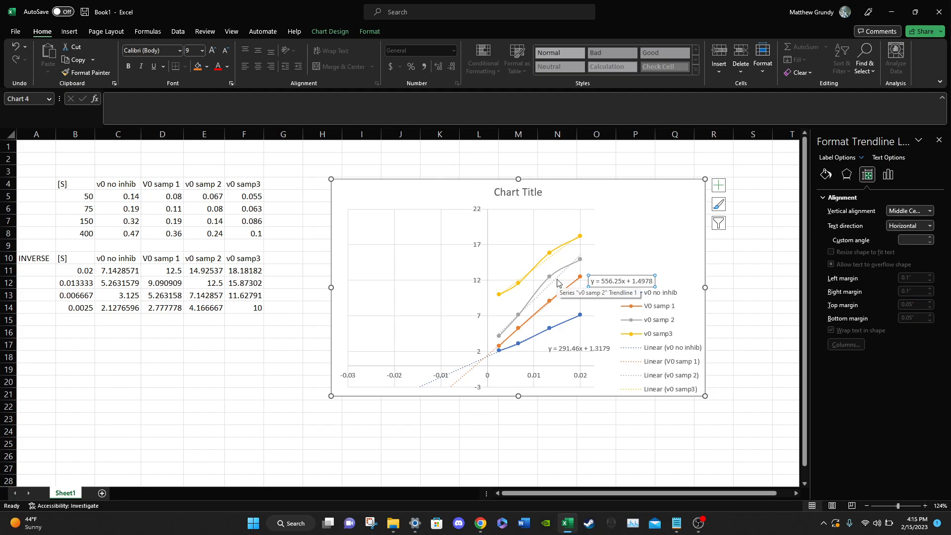
Forecast the v0 samp 2 trendline backward past the horizontal axis and display its equation above the V0 samp 1 equation
click(556, 282)
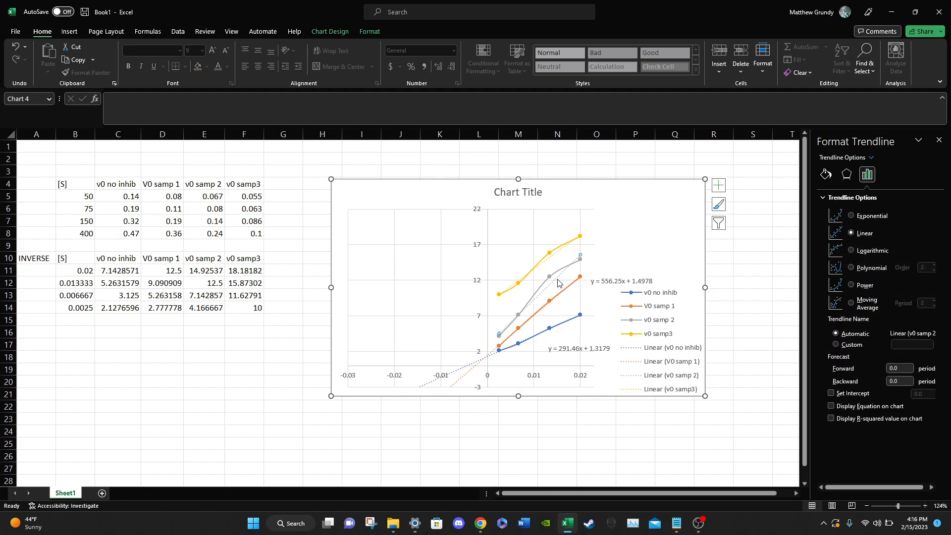
click(894, 381)
click(900, 380)
click(832, 406)
drag(553, 258, 630, 261)
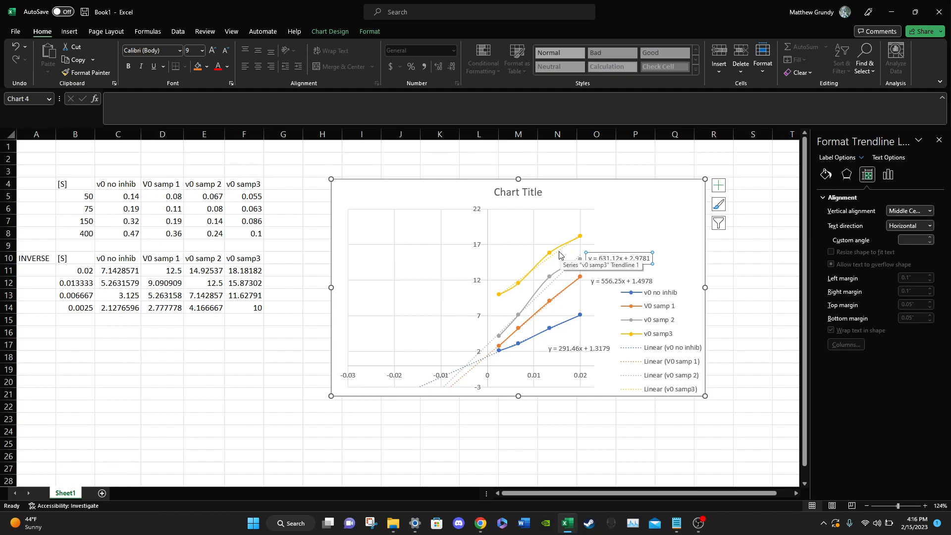
Forecast the v0 samp3 trendline backward past the horizontal axis and display its equation beside the end of the series, above the v0 samp 2 equation
click(560, 255)
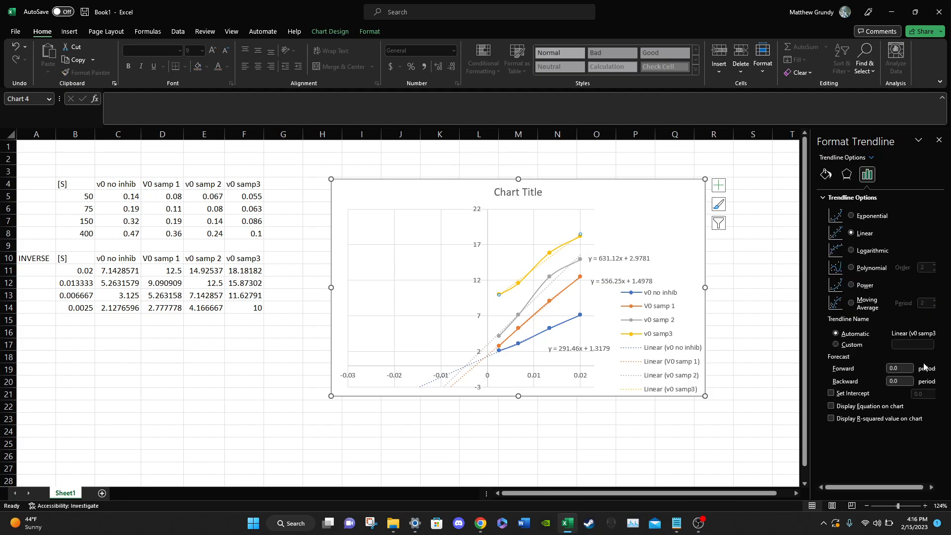
click(899, 381)
key(BackSpace)
click(831, 406)
click(547, 234)
drag(547, 233, 628, 235)
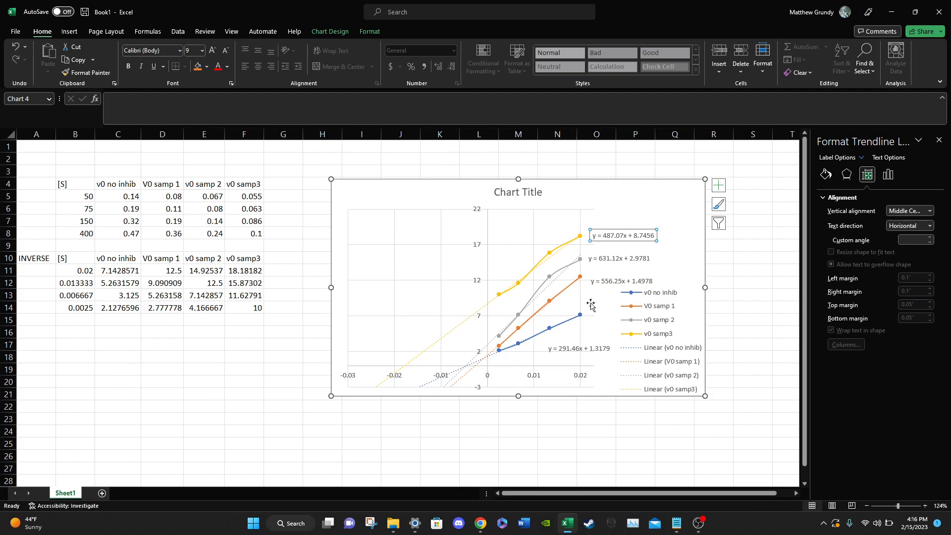
Switch to the Lecture 13 enzyme kinetics slides in the browser and place the Excel chart beside the inhibitor type table for comparison
drag(687, 6, 779, 148)
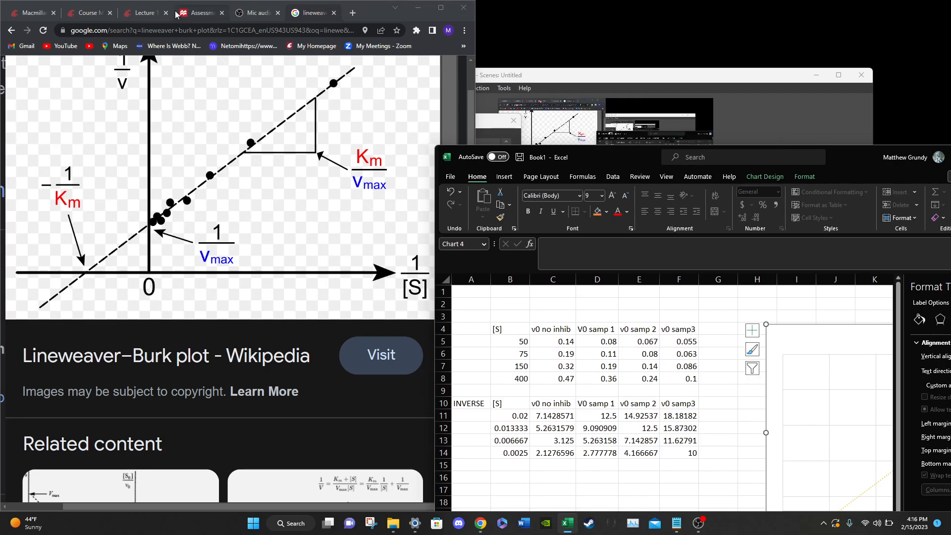
click(143, 13)
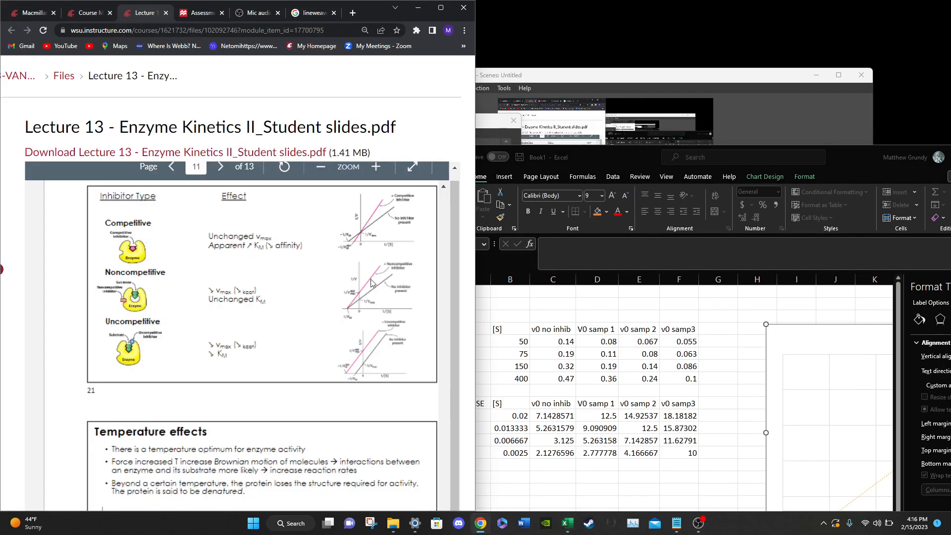
drag(840, 165, 788, 148)
scroll(728, 327, right, 5)
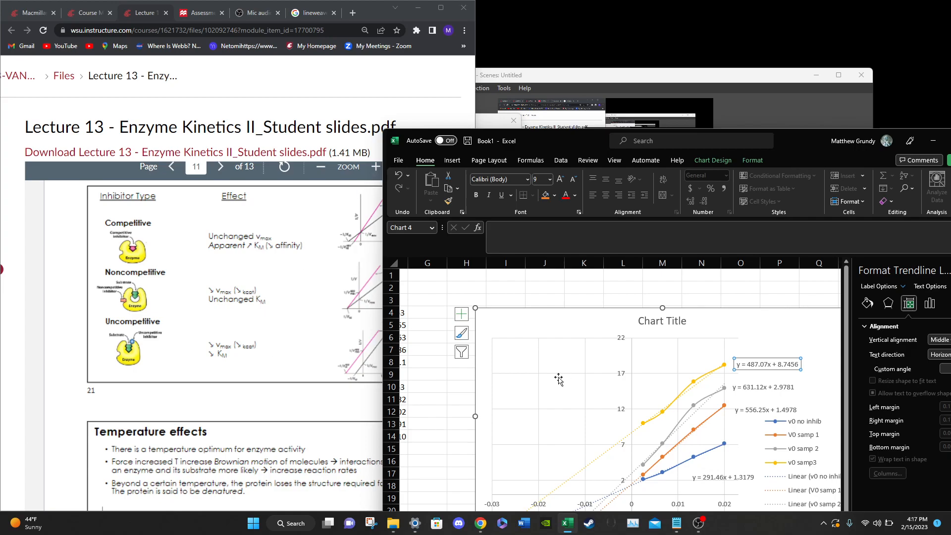
drag(810, 147, 831, 100)
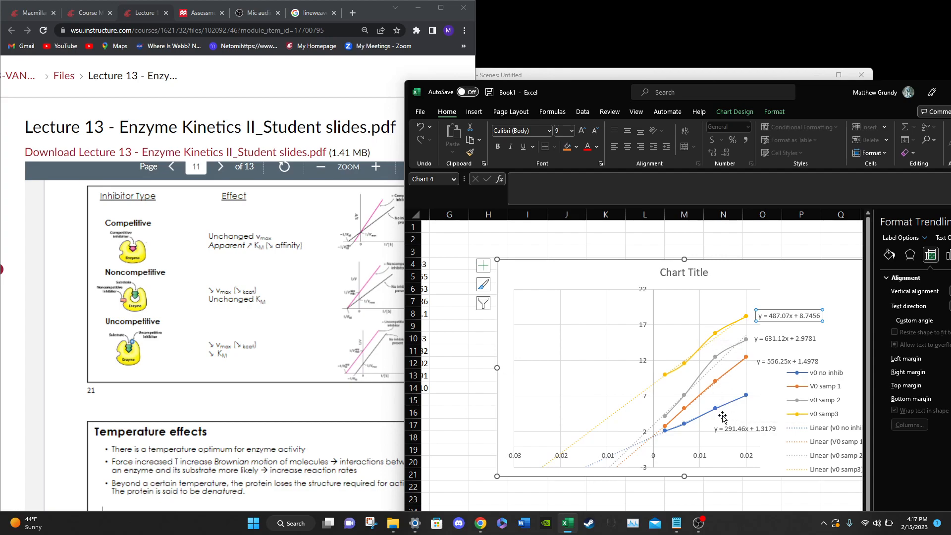
scroll(723, 416, down, 2)
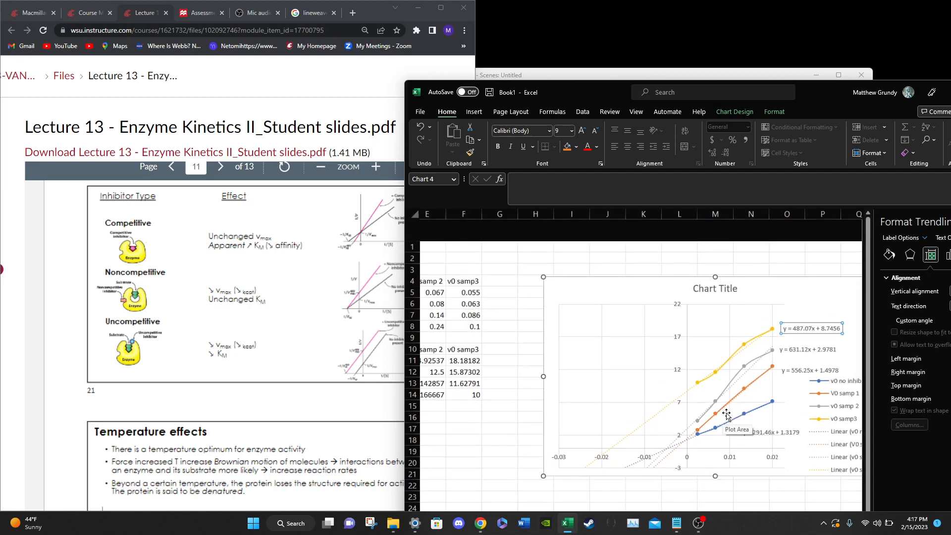
scroll(727, 416, right, 1)
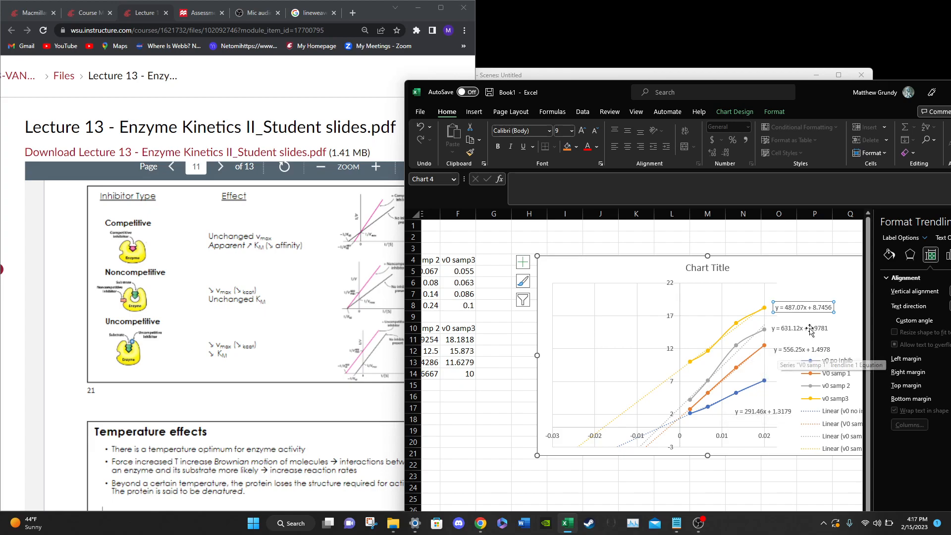
Compare the y-intercepts in the v0 no inhib and V0 samp 1 equations with the 1/vmax intercept on the Lineweaver-Burk reference diagram
click(758, 412)
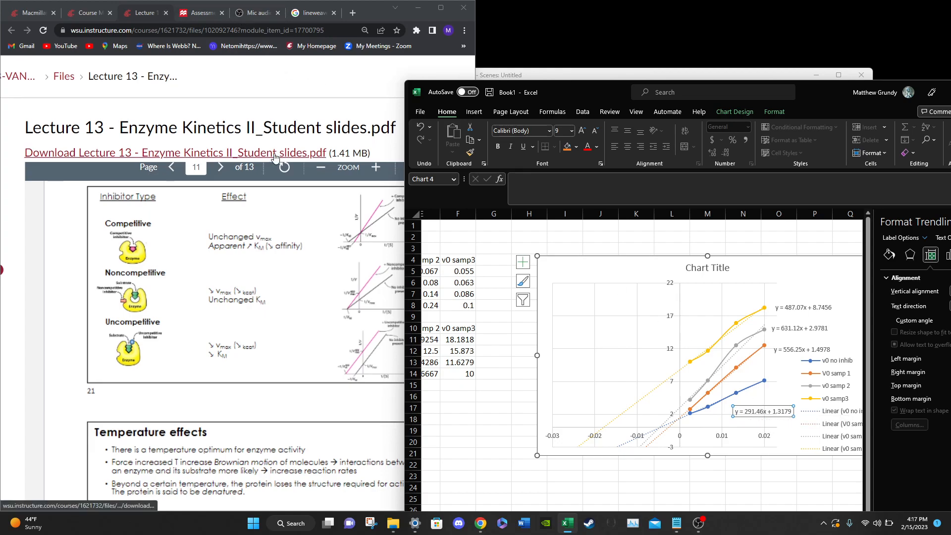
click(89, 12)
click(302, 13)
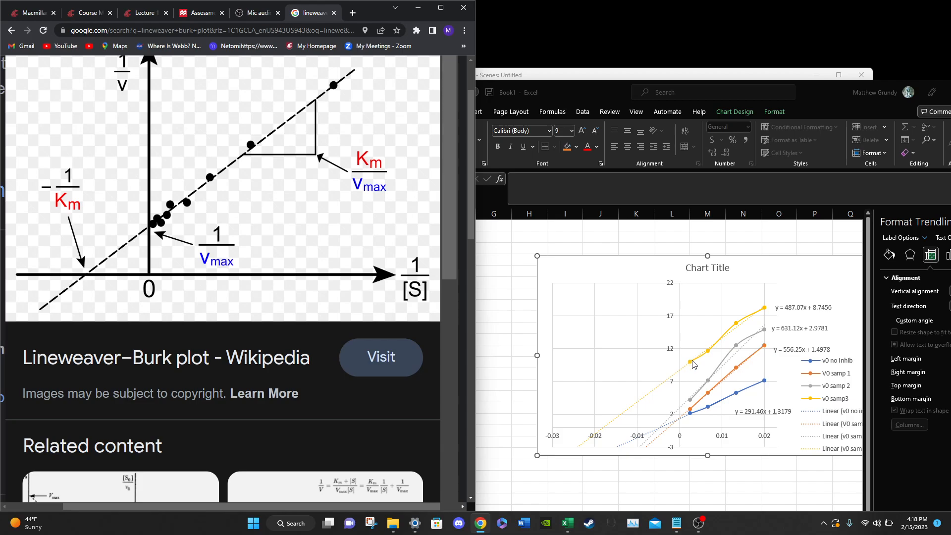
click(777, 416)
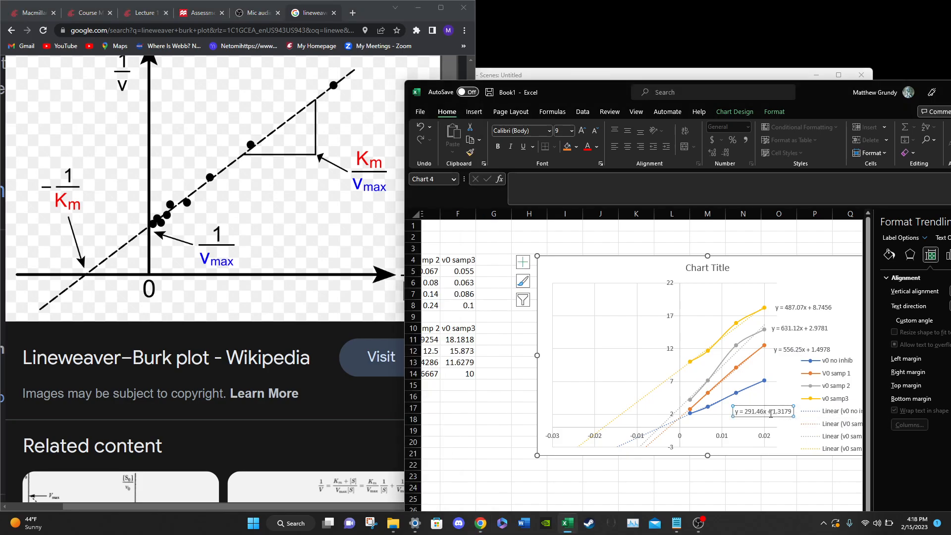
double_click(781, 411)
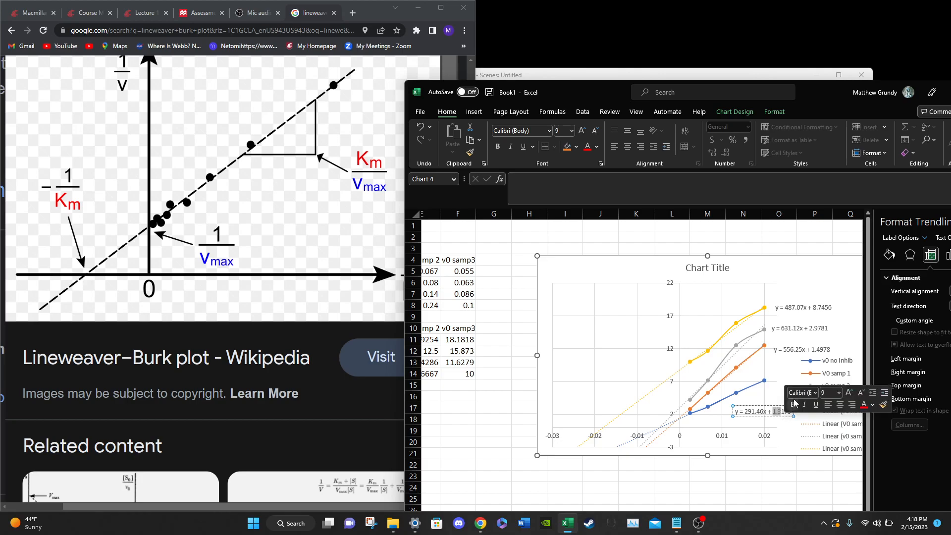
click(812, 350)
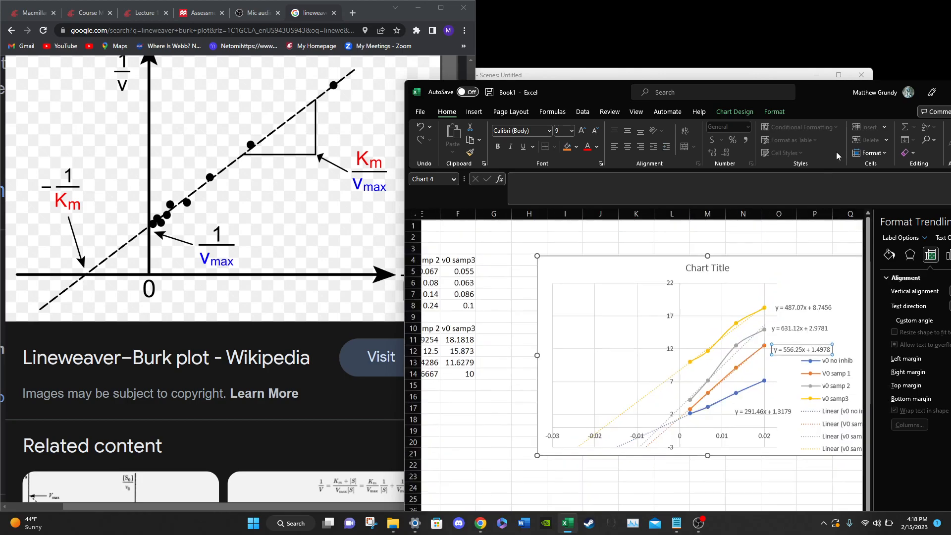
Maximize the Excel workbook and review the whole chart together with both data tables
drag(830, 98, 696, 80)
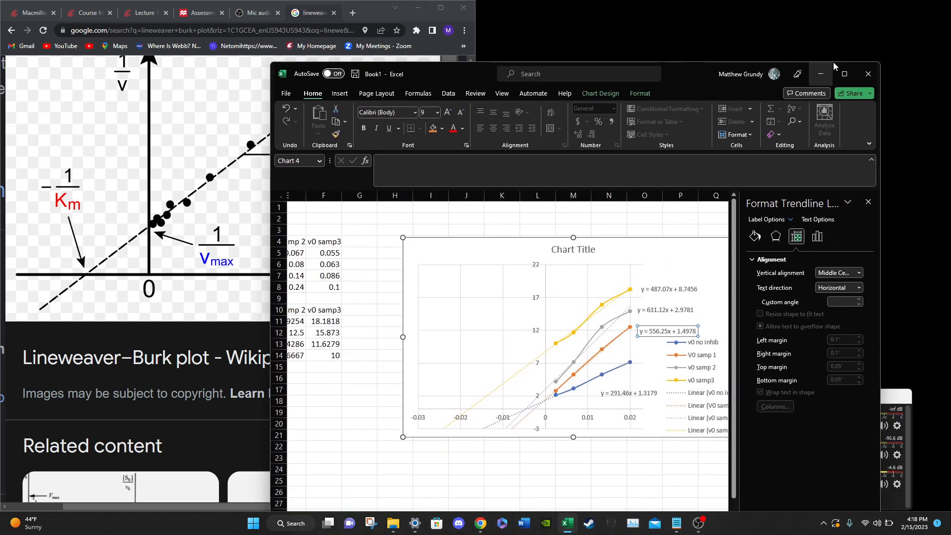
click(886, 396)
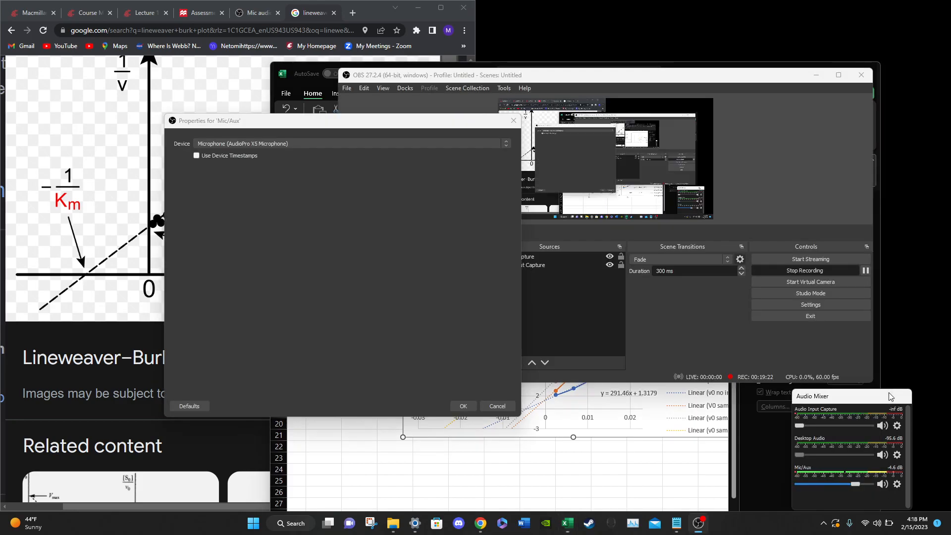
click(639, 473)
click(844, 74)
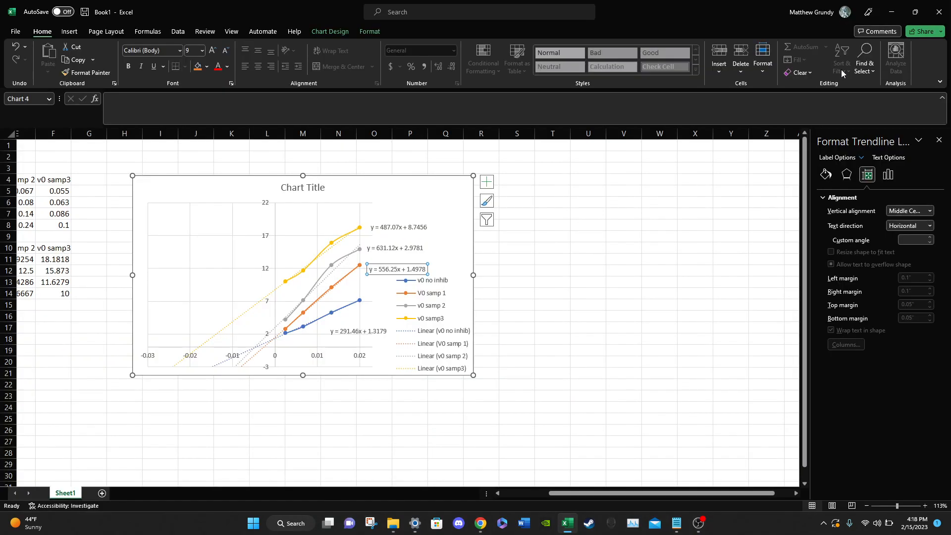
scroll(512, 245, left, 2)
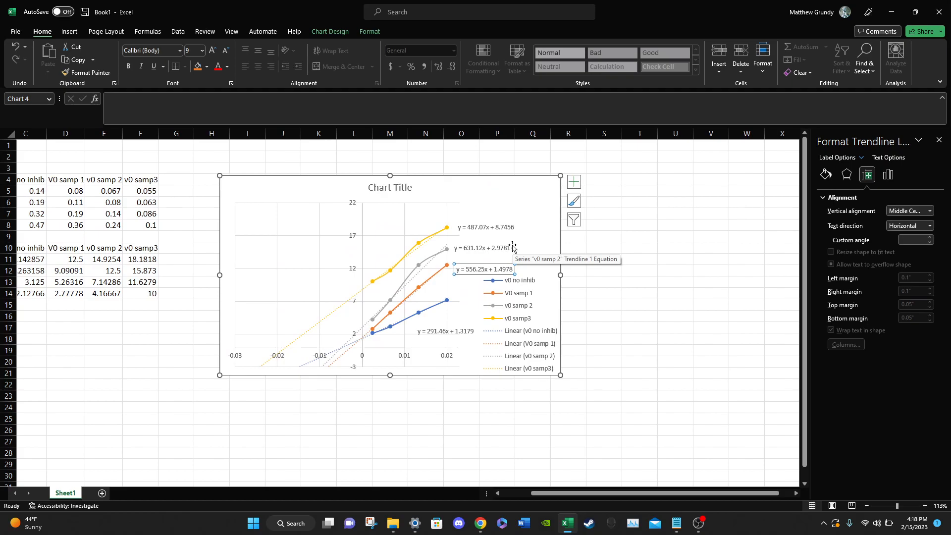
scroll(572, 357, left, 1)
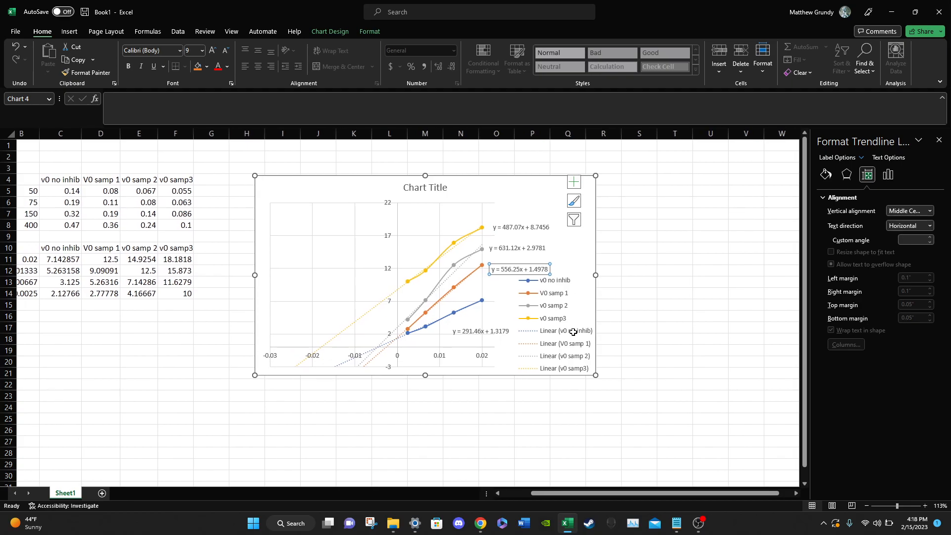
scroll(594, 339, left, 1)
scroll(614, 347, left, 1)
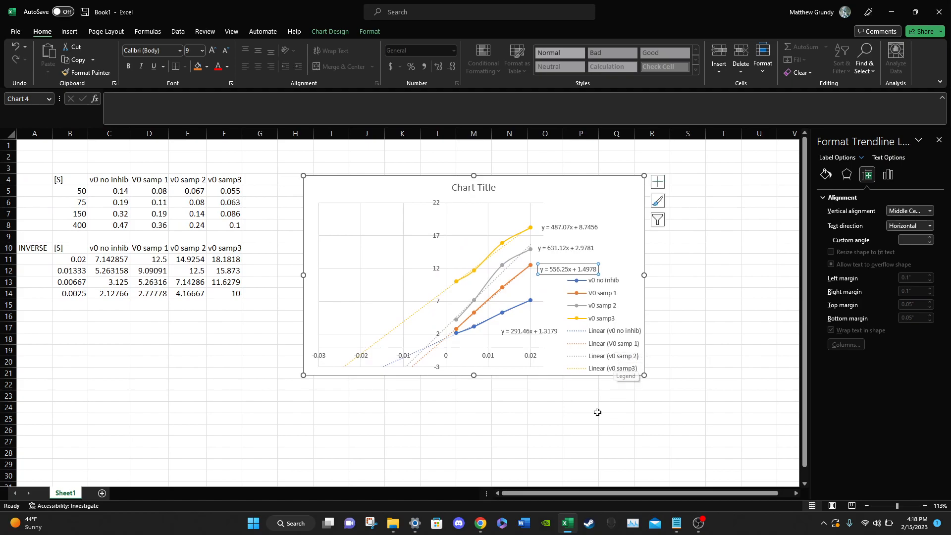
click(697, 523)
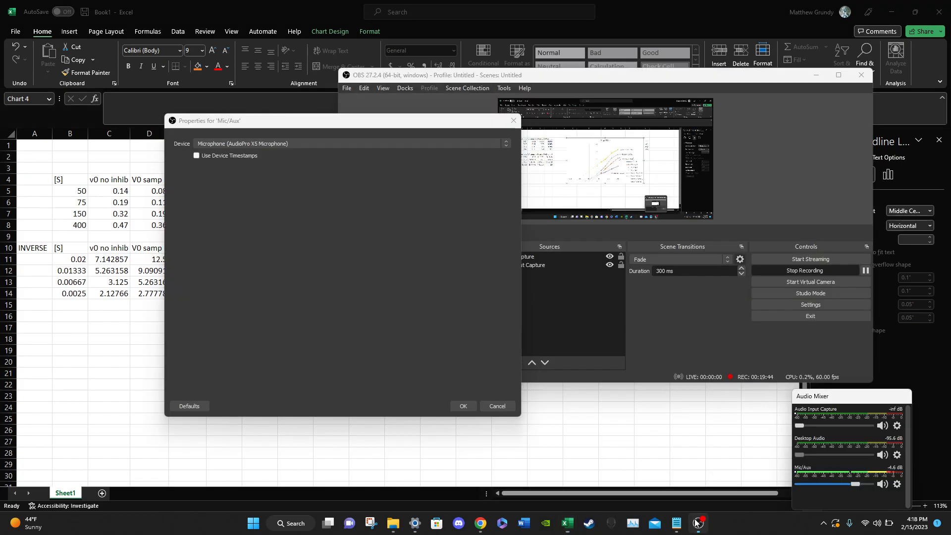